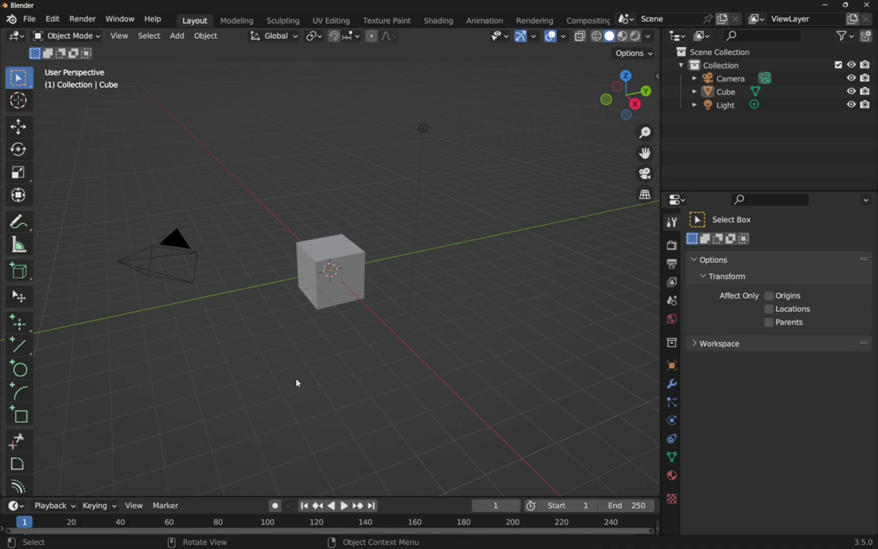
# - Switch to FreeCAD and create a new sketch on the XY plane
pyautogui.hotkey('alt', 'Tab')
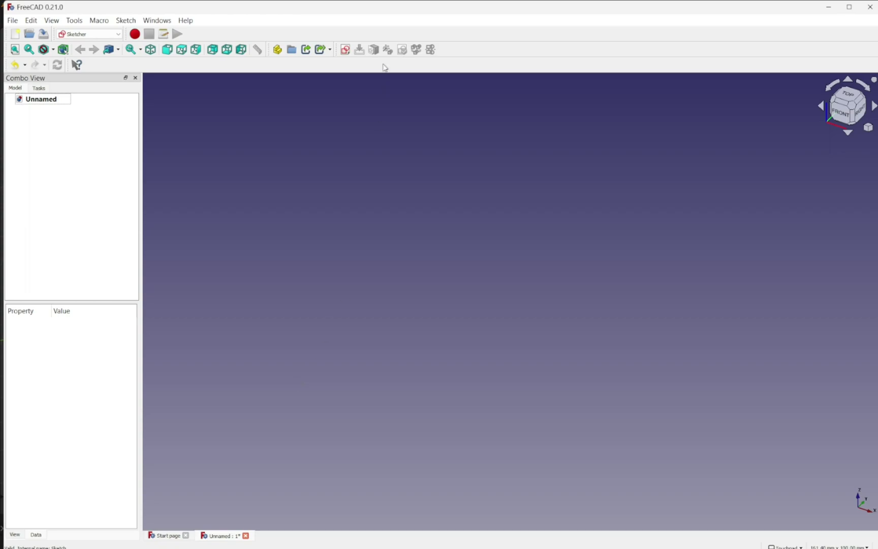
pyautogui.click(345, 50)
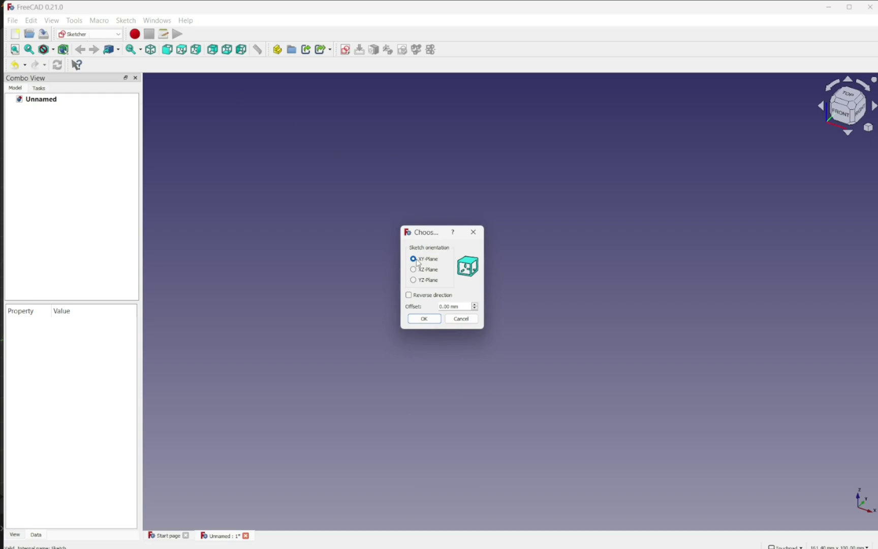
pyautogui.click(423, 319)
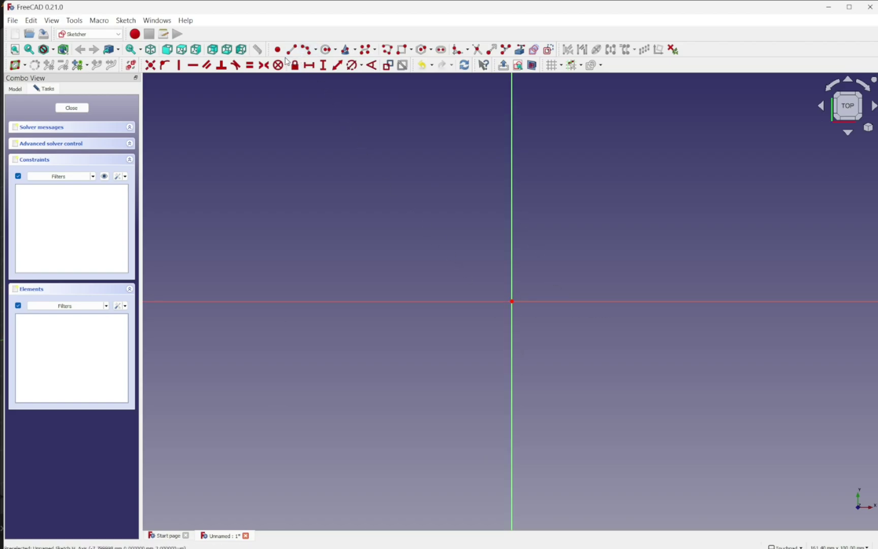
# - Draw an arc by end points and rim point, radius about 34 mm, beside the vertical axis and above the horizontal axis
pyautogui.click(316, 52)
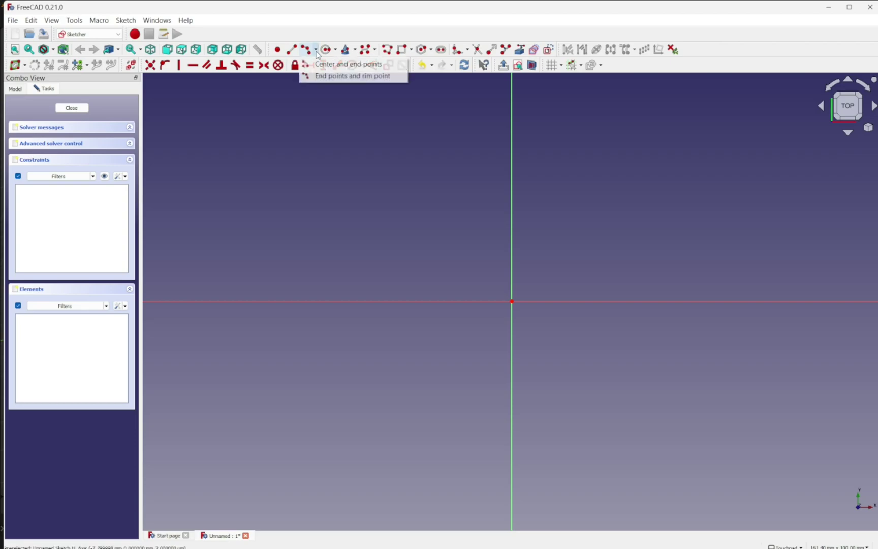
pyautogui.click(348, 76)
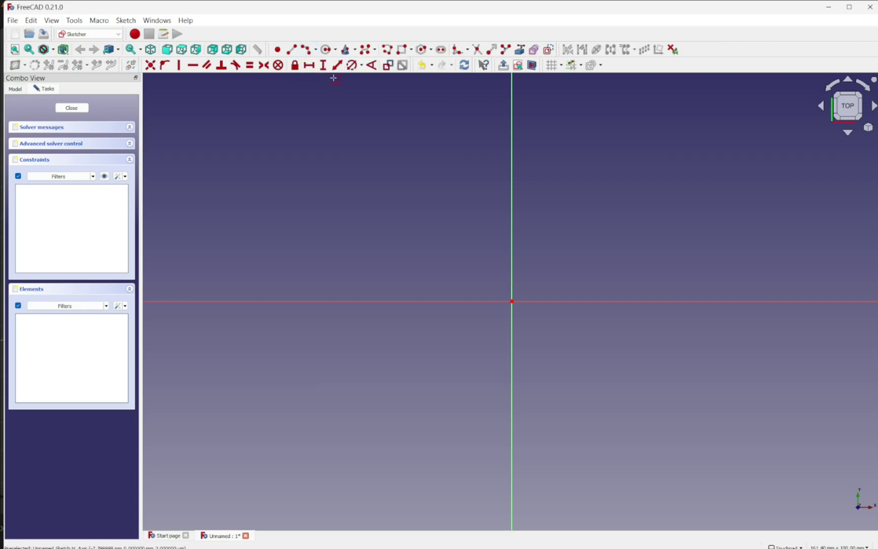
pyautogui.click(474, 151)
pyautogui.click(404, 276)
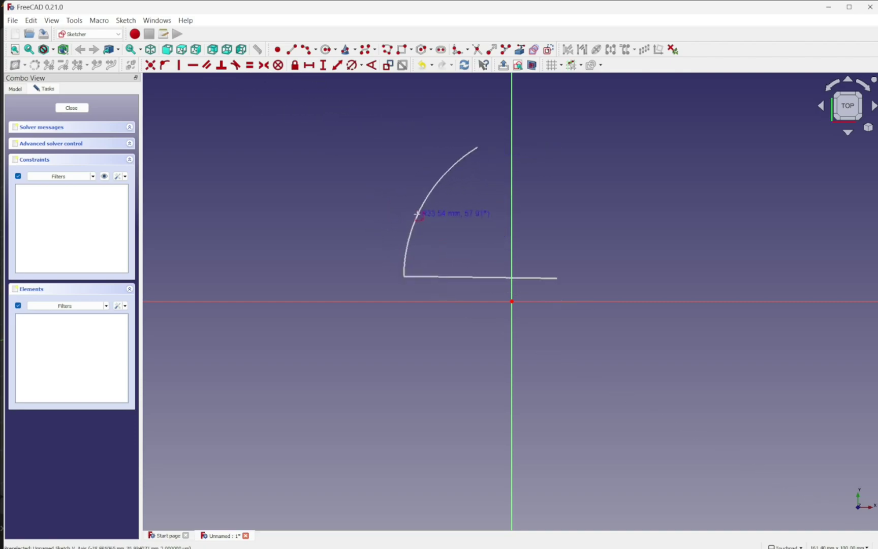
pyautogui.click(418, 211)
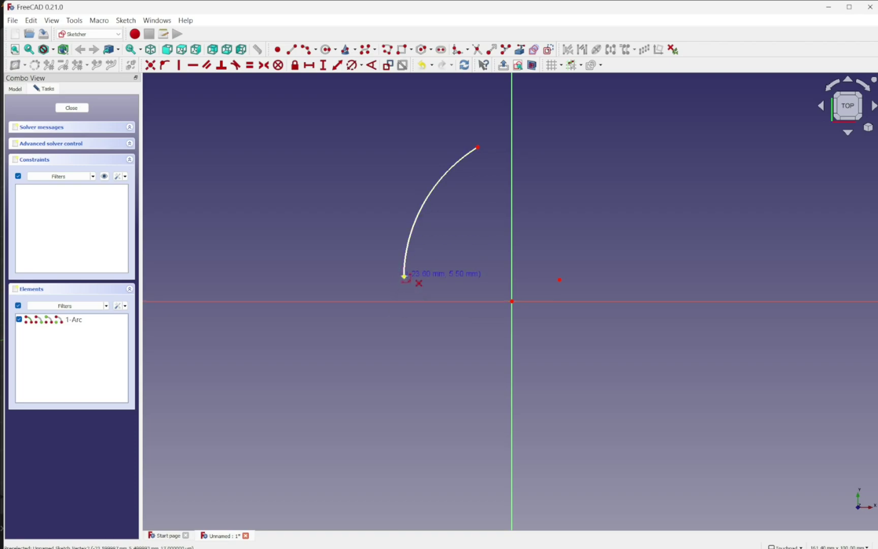
# - Draw a second, flatter arc by end points and rim point, running from the first arc's lower end down past the horizontal axis
pyautogui.click(404, 276)
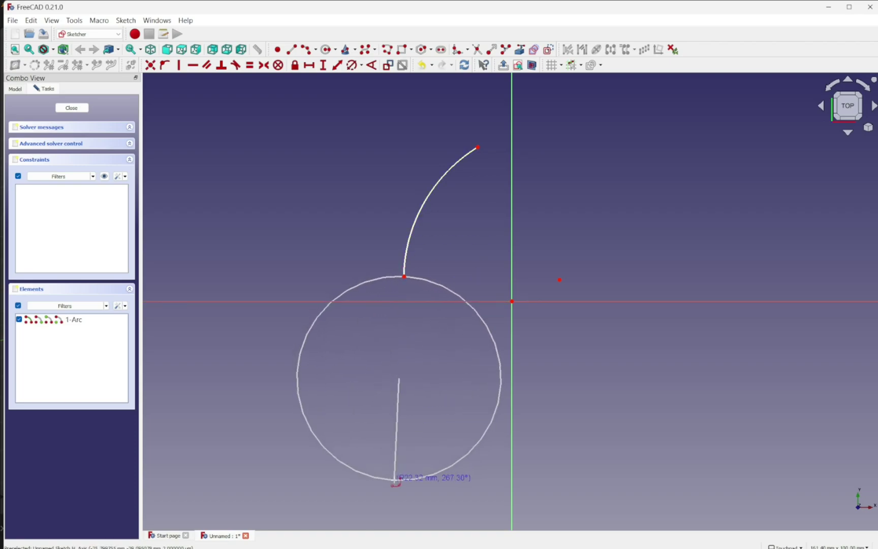
pyautogui.click(394, 479)
pyautogui.click(391, 440)
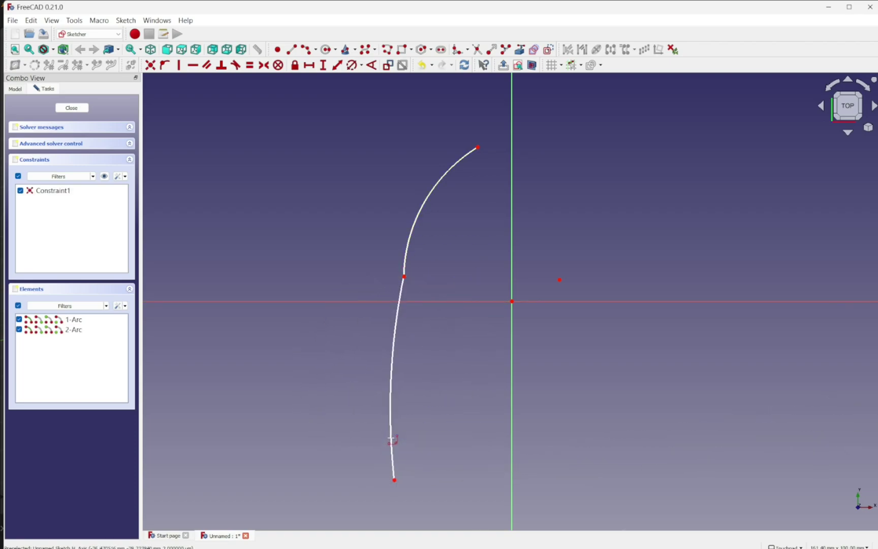
# - Constrain the two arcs to be tangent at their shared endpoint
pyautogui.click(391, 377)
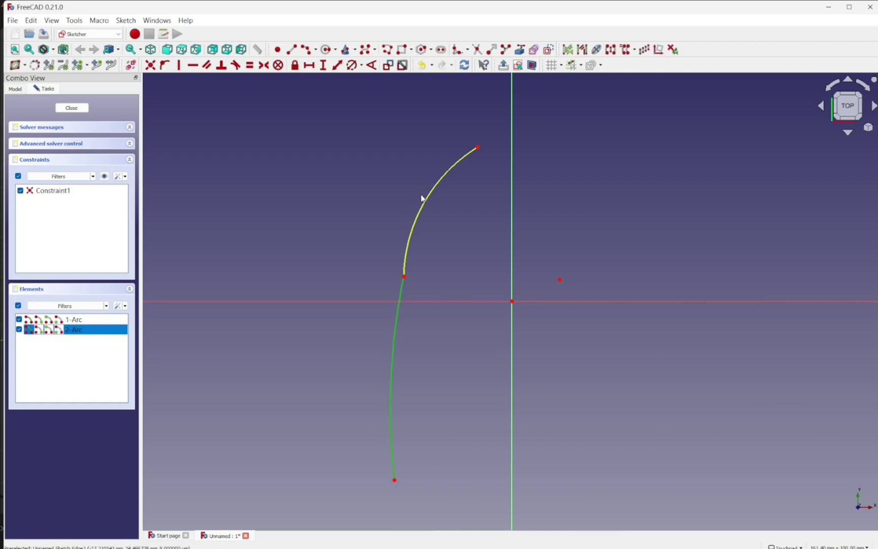
pyautogui.click(421, 212)
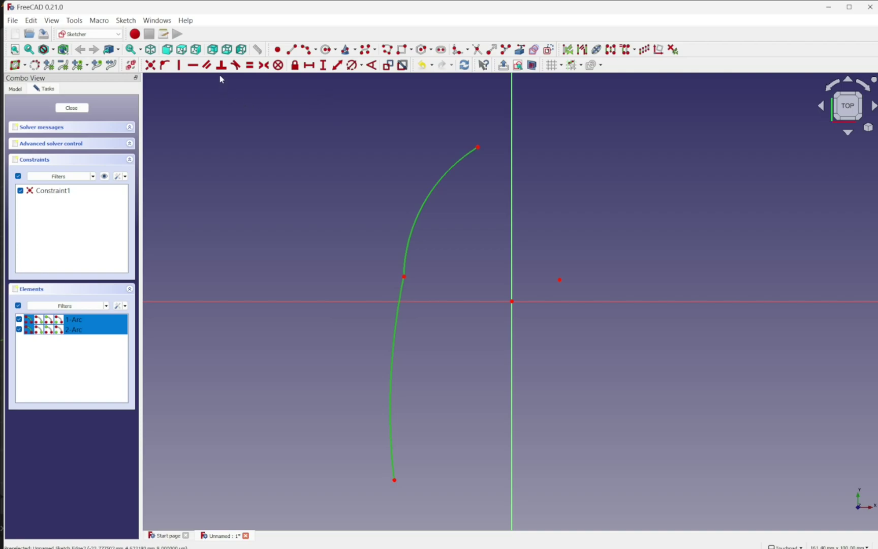
pyautogui.click(236, 65)
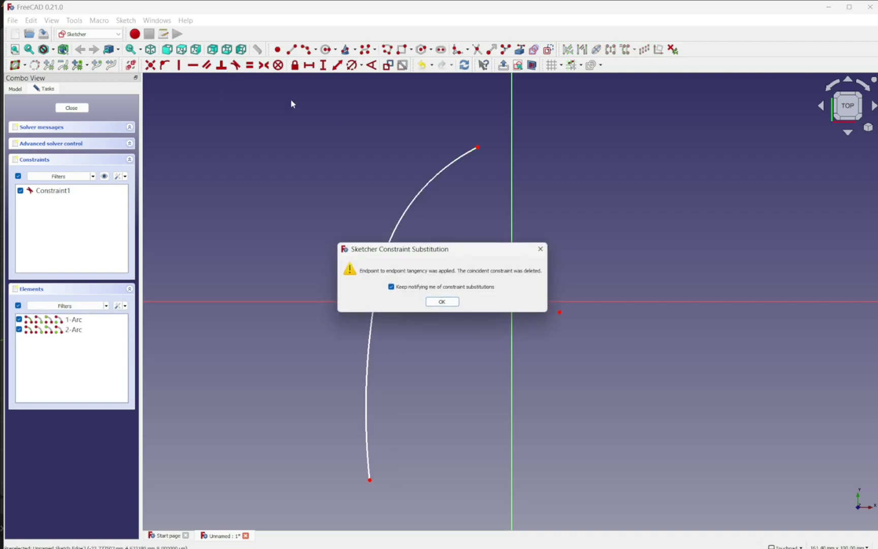
pyautogui.click(446, 306)
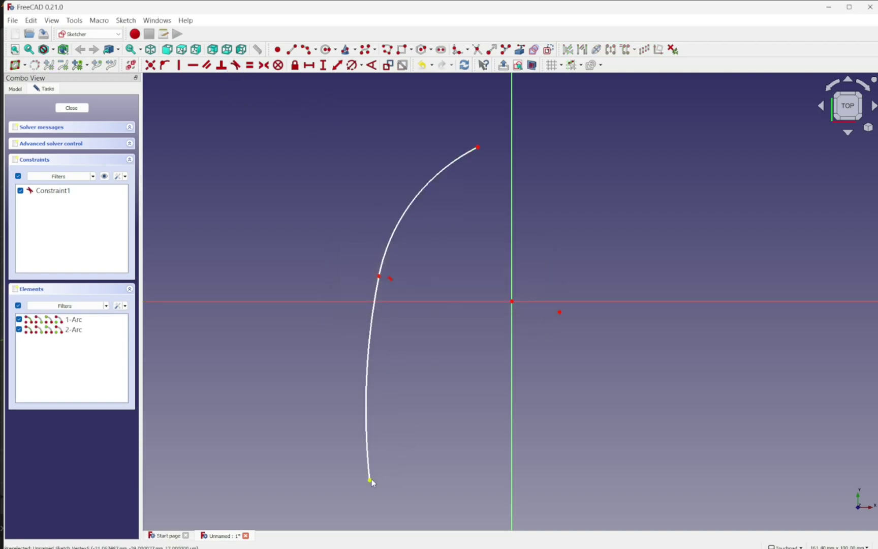
# - Shorten the lower arc by moving its free endpoint upward, and close the sketch
pyautogui.moveTo(371, 485); pyautogui.dragTo(369, 431)
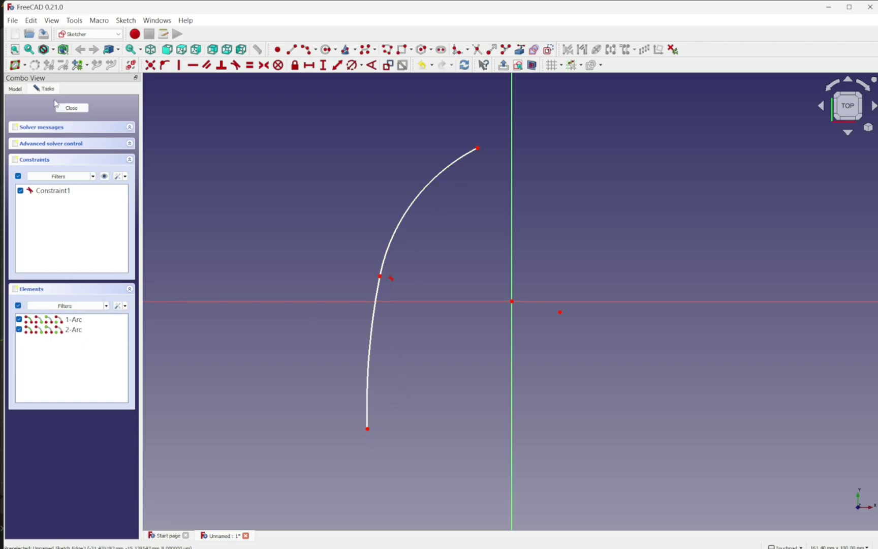
pyautogui.click(71, 108)
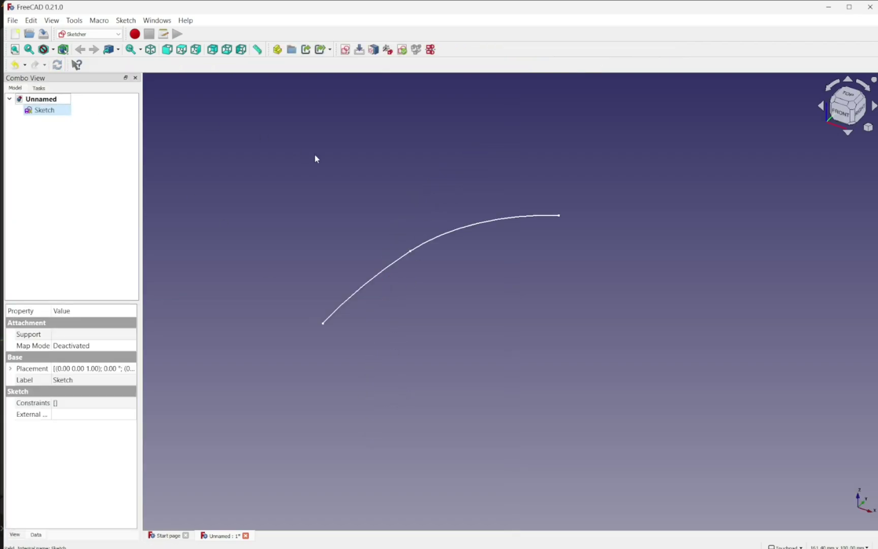
# - Revolve the sketch 360° around the Y direction in the Part workbench
pyautogui.click(95, 34)
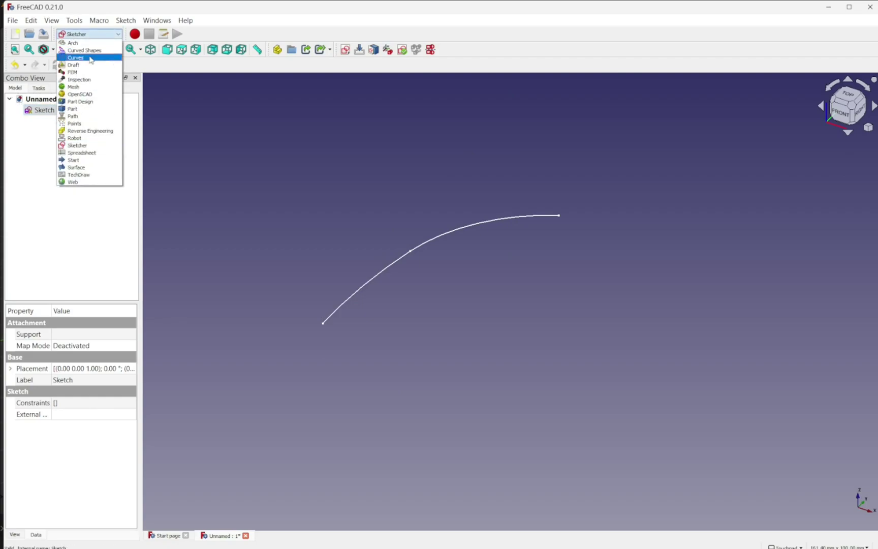
pyautogui.click(94, 109)
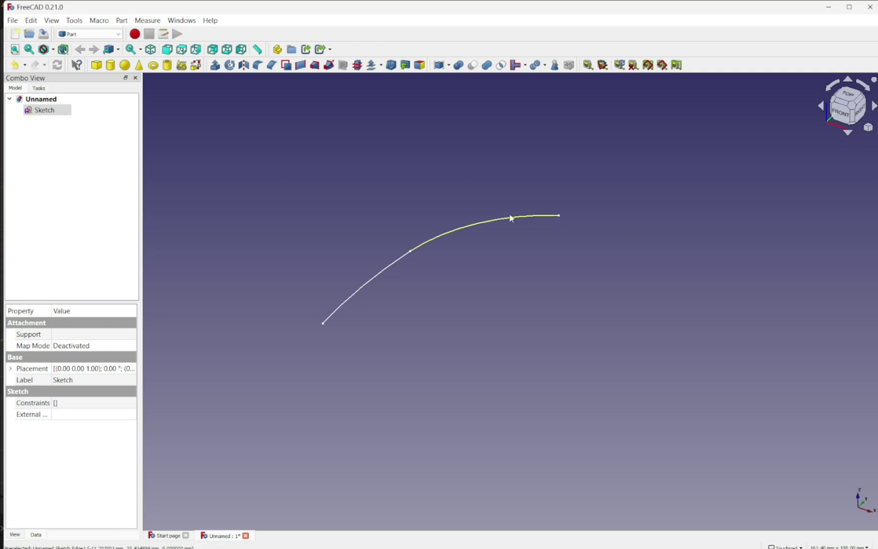
pyautogui.click(45, 111)
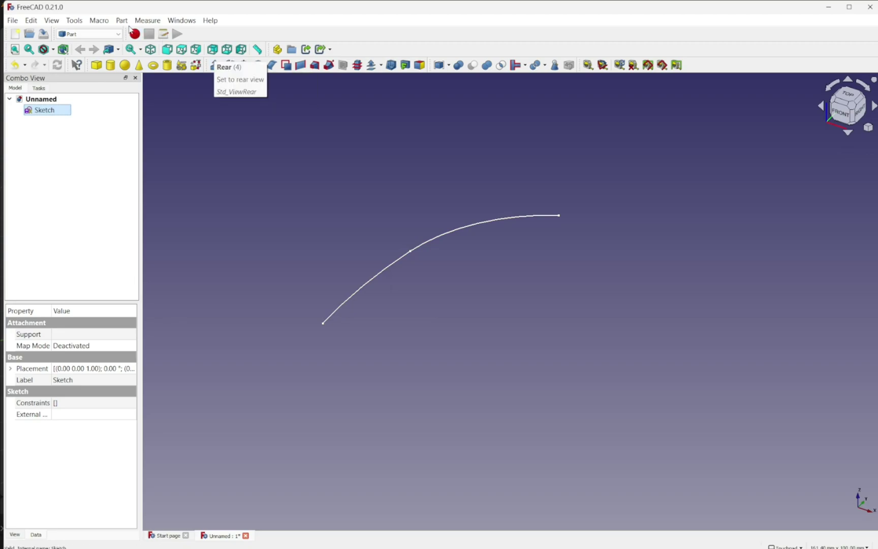
pyautogui.click(124, 21)
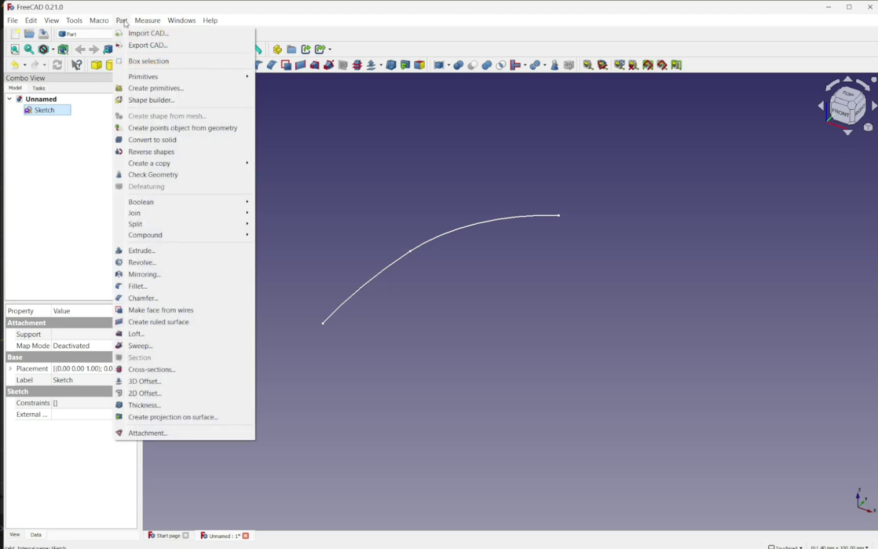
pyautogui.click(145, 262)
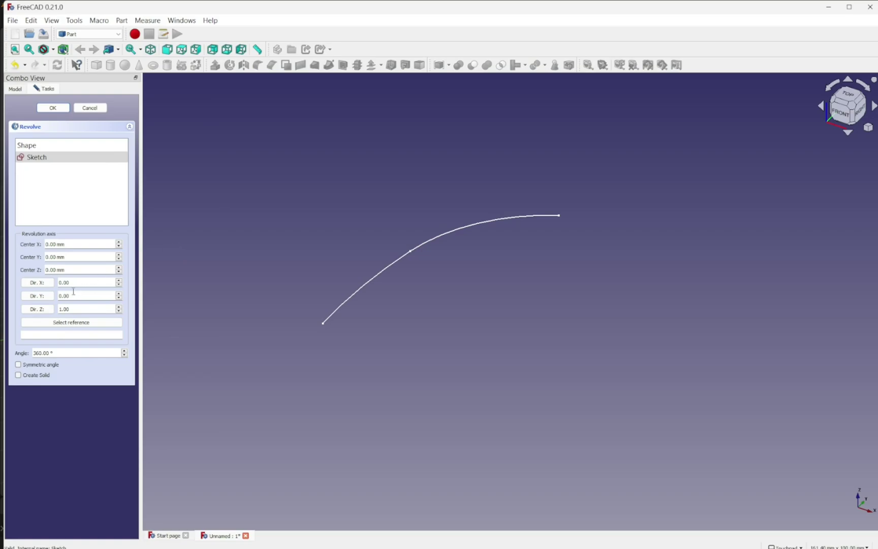
pyautogui.click(39, 296)
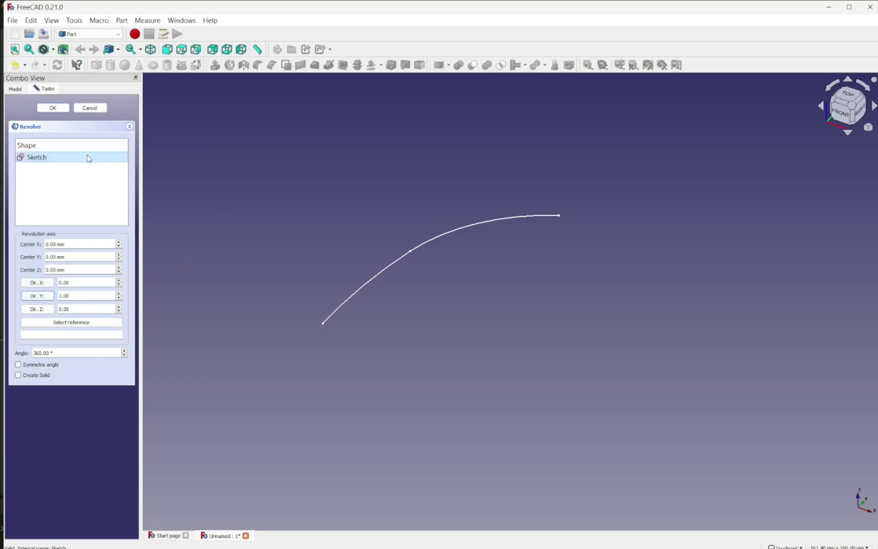
pyautogui.click(53, 108)
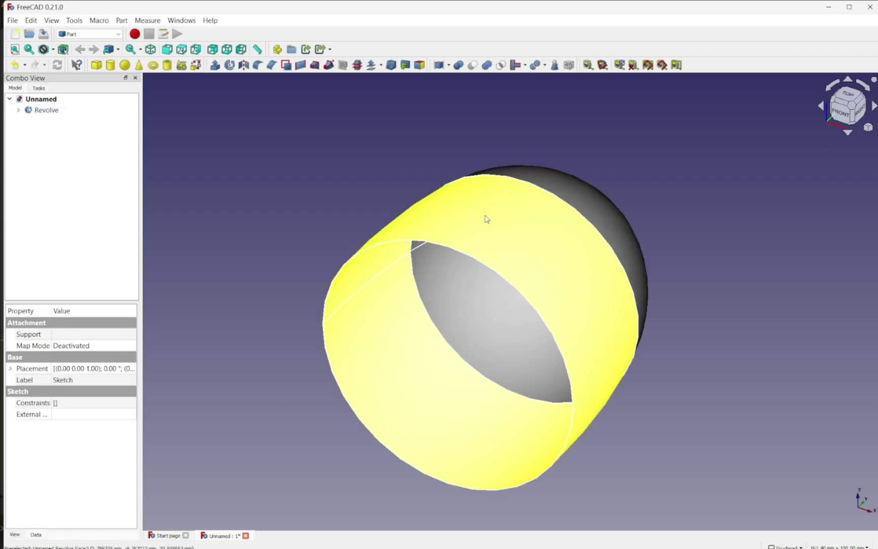
pyautogui.moveTo(529, 197); pyautogui.dragTo(398, 208)
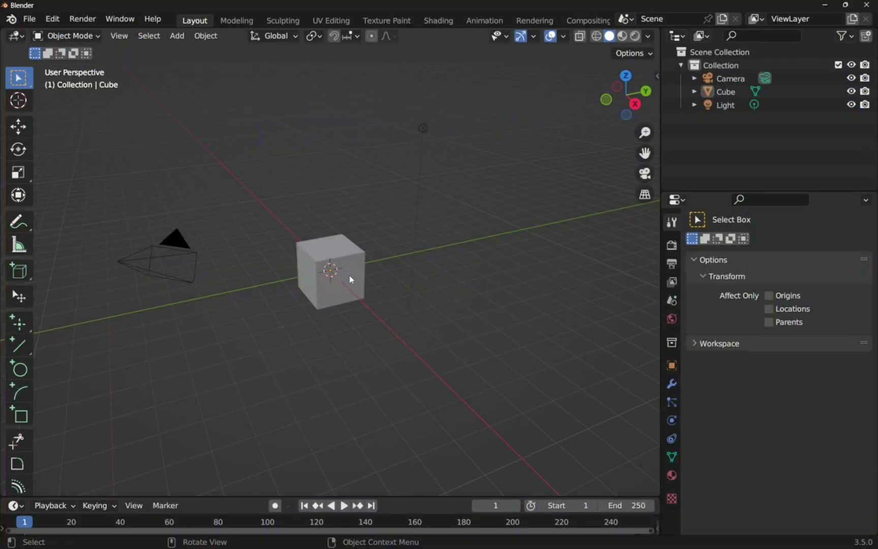
# - Switch to Blender and delete the default cube
pyautogui.click(350, 279)
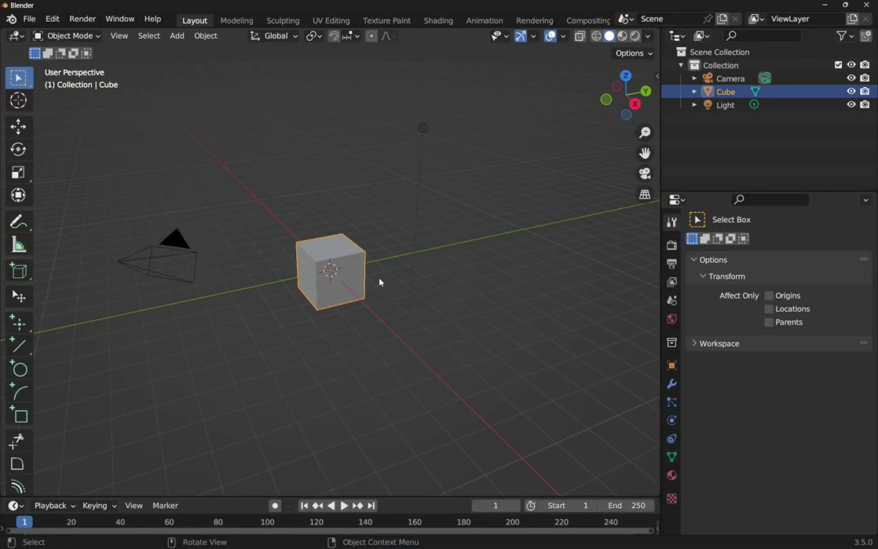
pyautogui.press('Delete')
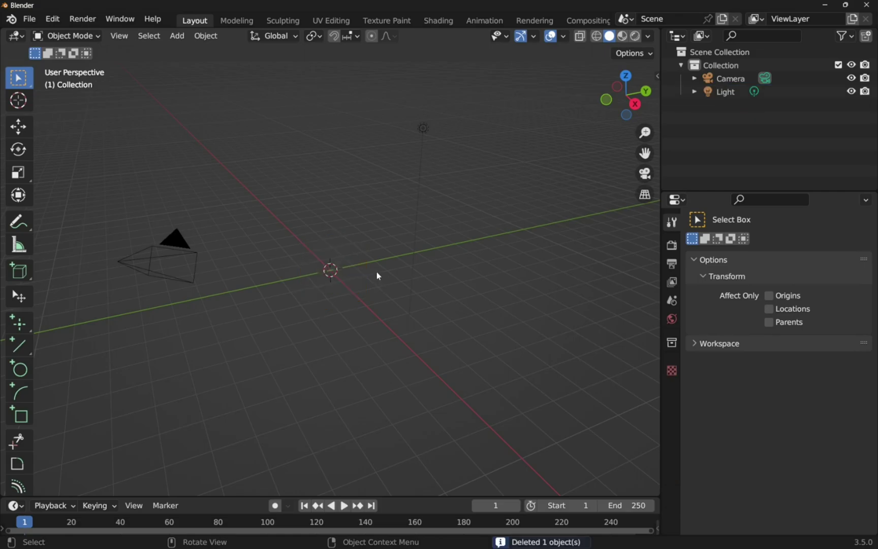
# - Add a Bezier curve at the origin in the top orthographic view
pyautogui.moveTo(411, 246); pyautogui.dragTo(370, 316, button='middle')
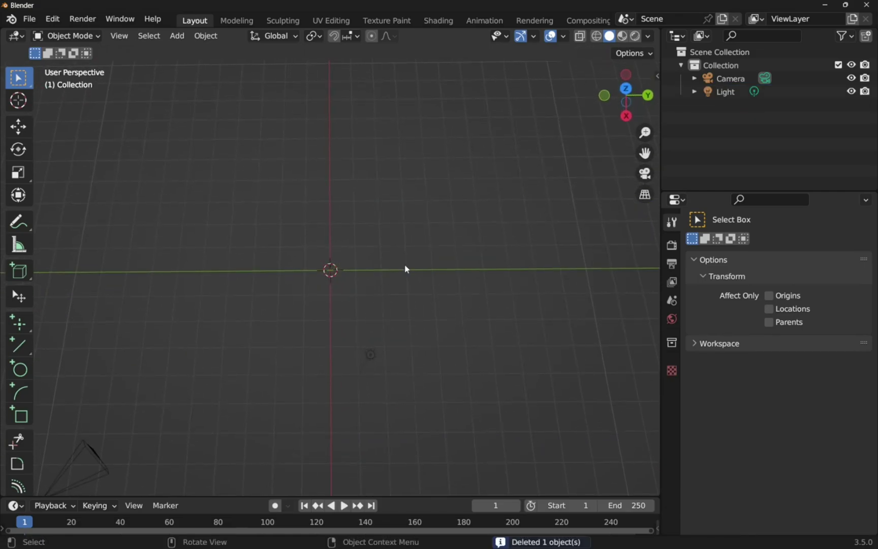
pyautogui.moveTo(615, 95); pyautogui.dragTo(628, 93)
pyautogui.click(626, 95)
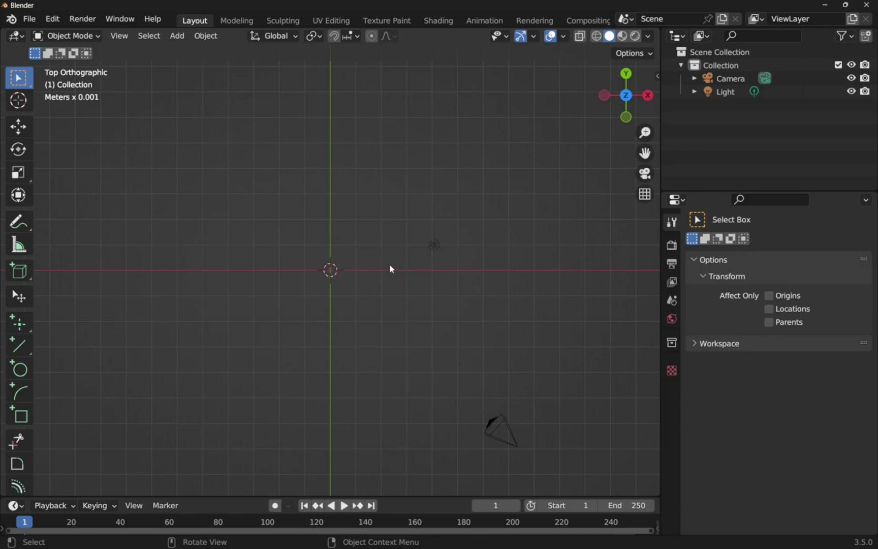
pyautogui.click(177, 35)
pyautogui.moveTo(213, 68)
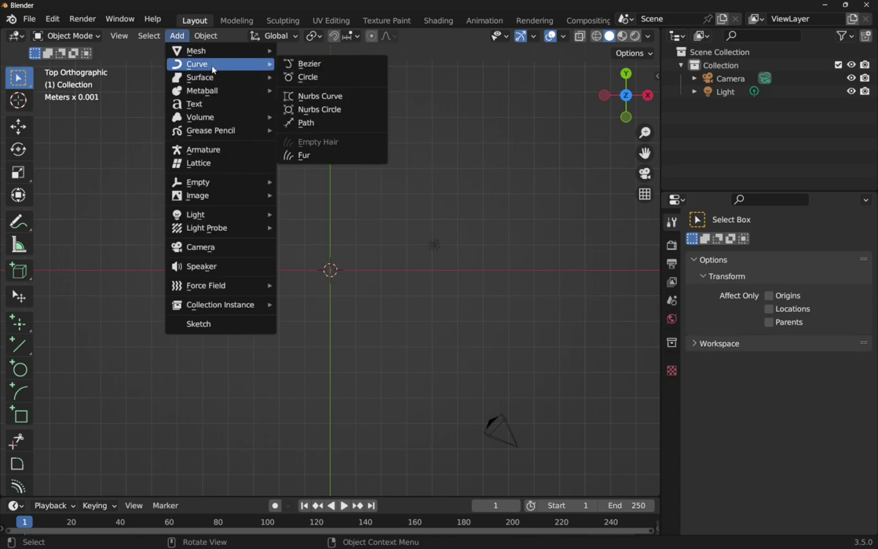
pyautogui.click(311, 65)
pyautogui.scroll(3, 315, 276)
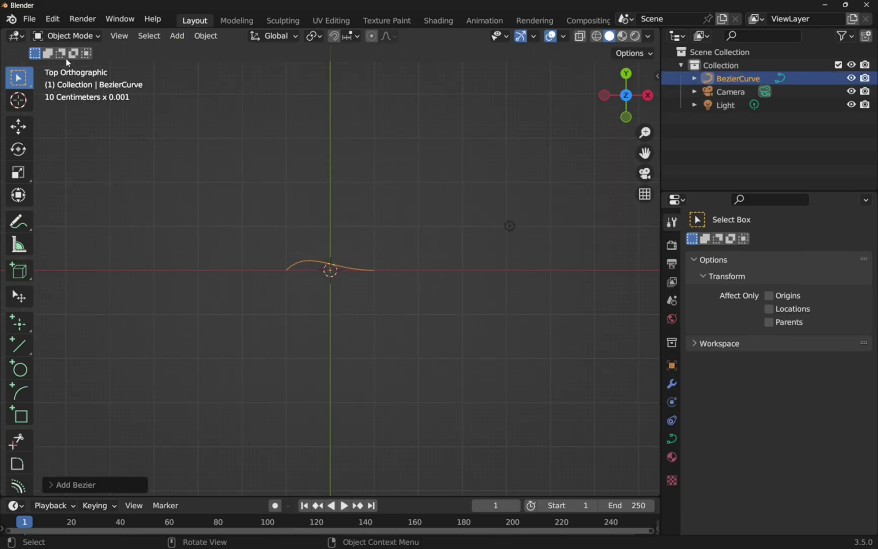
# - Delete all vertices of the Bezier curve in Edit Mode
pyautogui.click(73, 37)
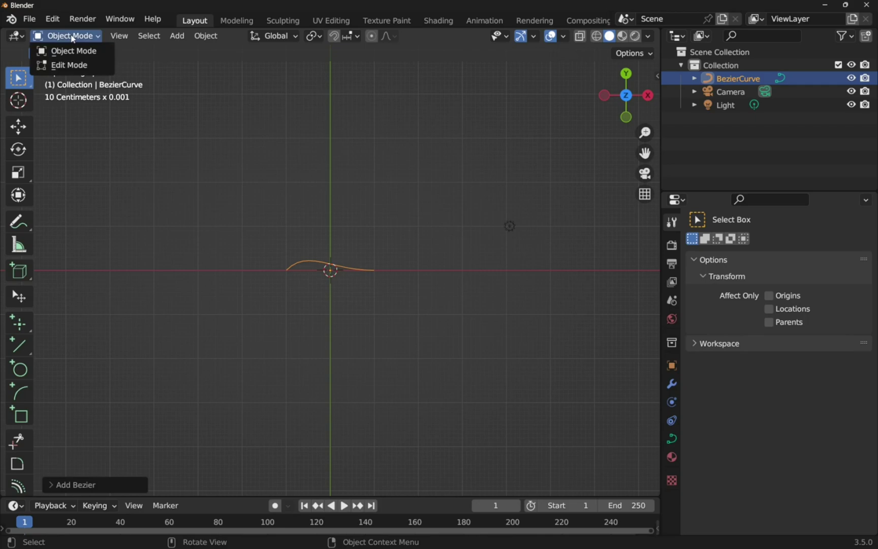
pyautogui.click(88, 65)
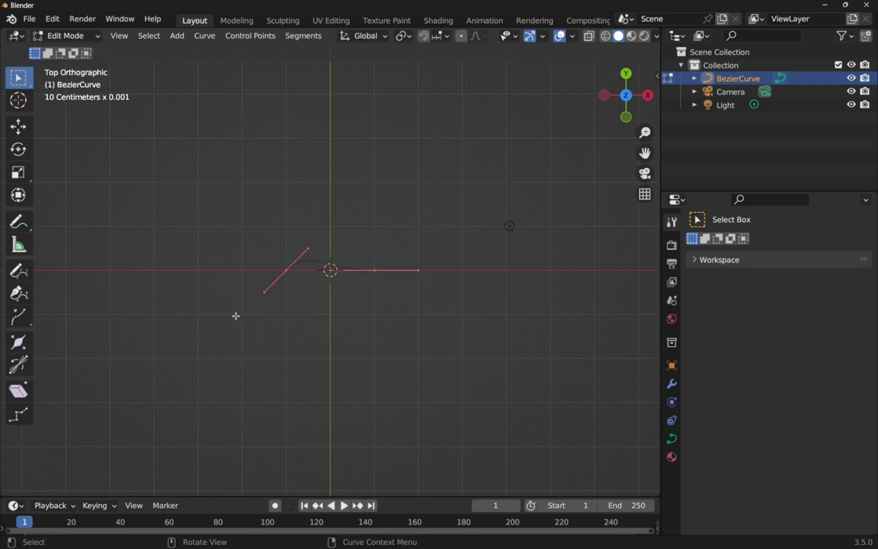
pyautogui.moveTo(215, 206); pyautogui.dragTo(420, 344)
pyautogui.press('x')
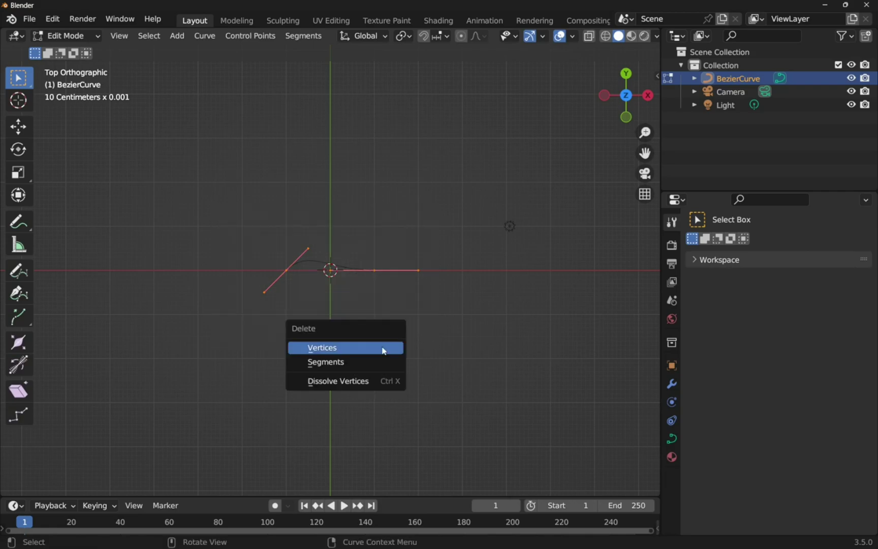
pyautogui.click(335, 351)
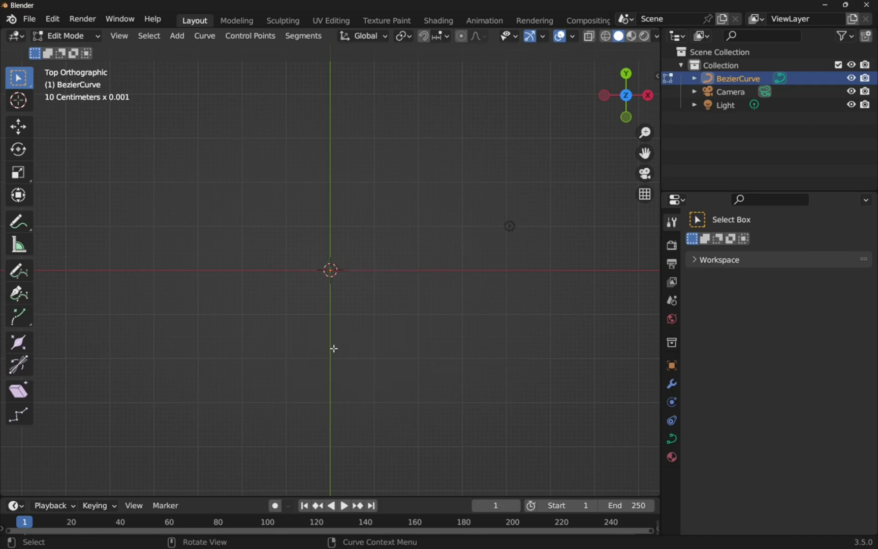
# - Draw a freehand Bezier profile with the Draw tool, curving from beside the top of the Y axis down past the X axis
pyautogui.click(17, 276)
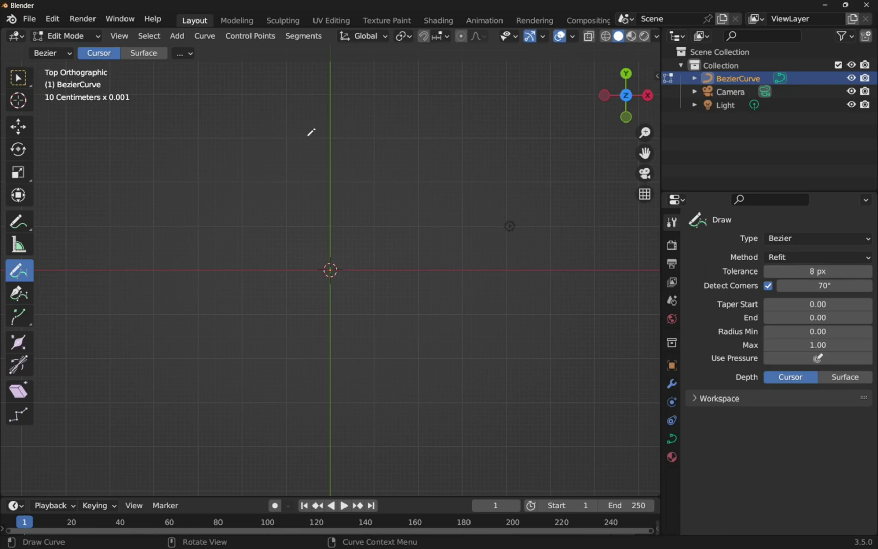
pyautogui.moveTo(313, 116)
pyautogui.mouseDown()
pyautogui.moveTo(274, 142)
pyautogui.moveTo(233, 195)
pyautogui.moveTo(209, 334)
pyautogui.mouseUp()
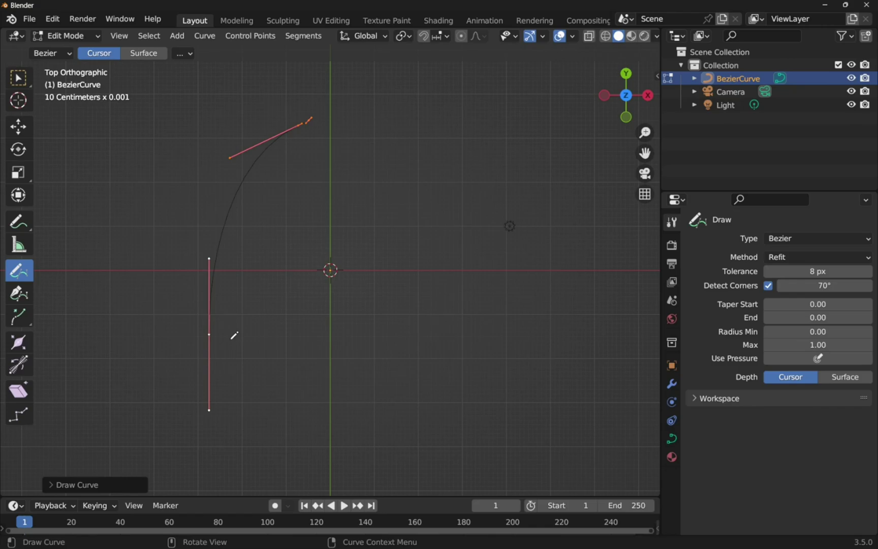
# - Return the drawn Bezier curve to Object Mode and add a Screw modifier to it
pyautogui.click(71, 39)
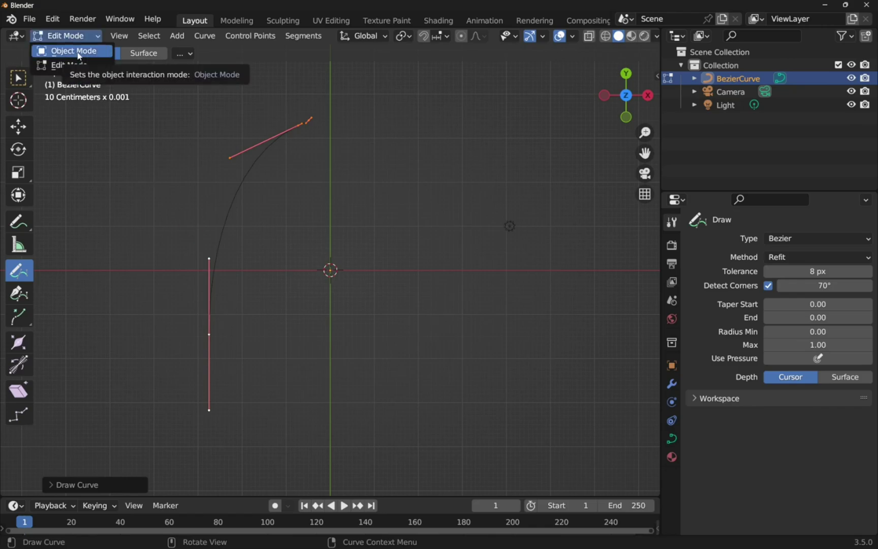
pyautogui.click(78, 52)
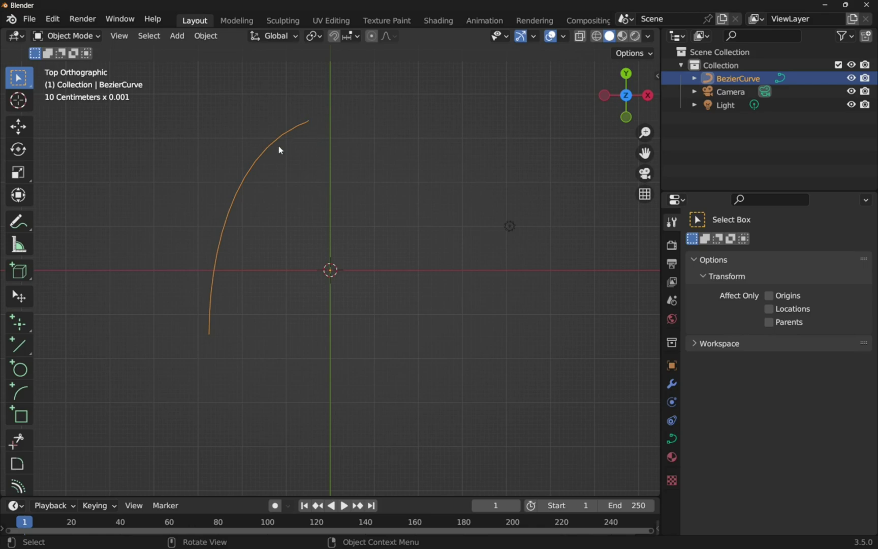
pyautogui.click(672, 388)
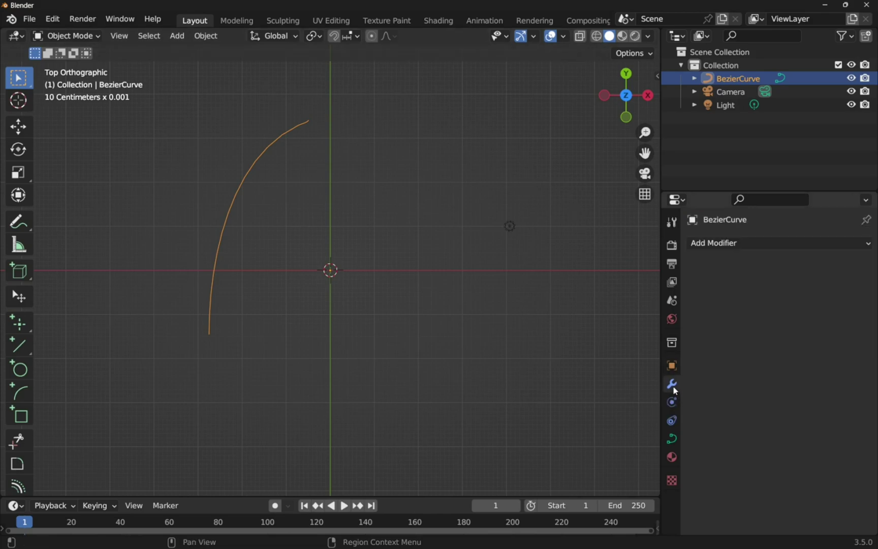
pyautogui.click(731, 246)
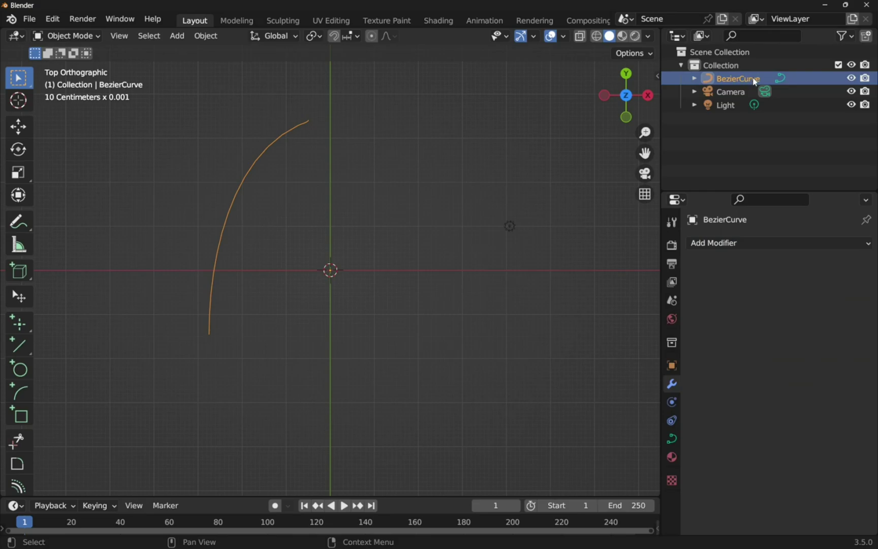
pyautogui.click(722, 246)
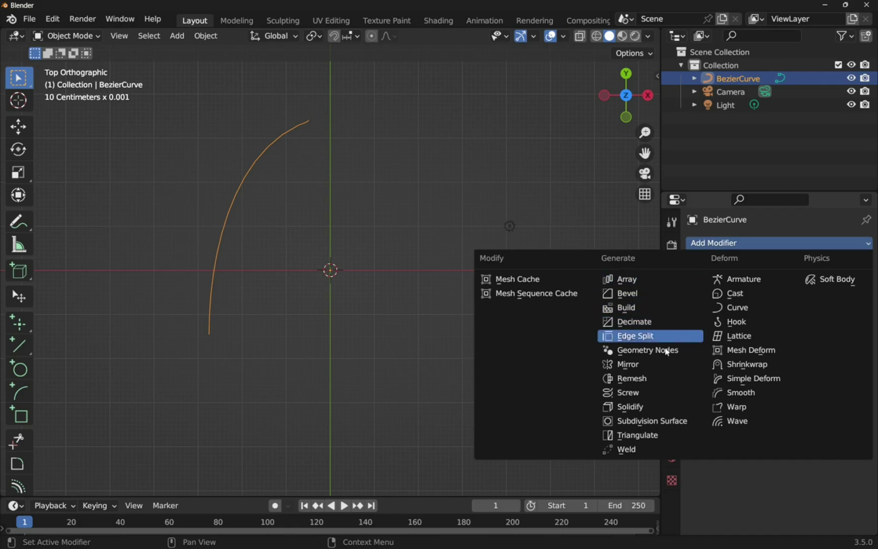
pyautogui.click(651, 396)
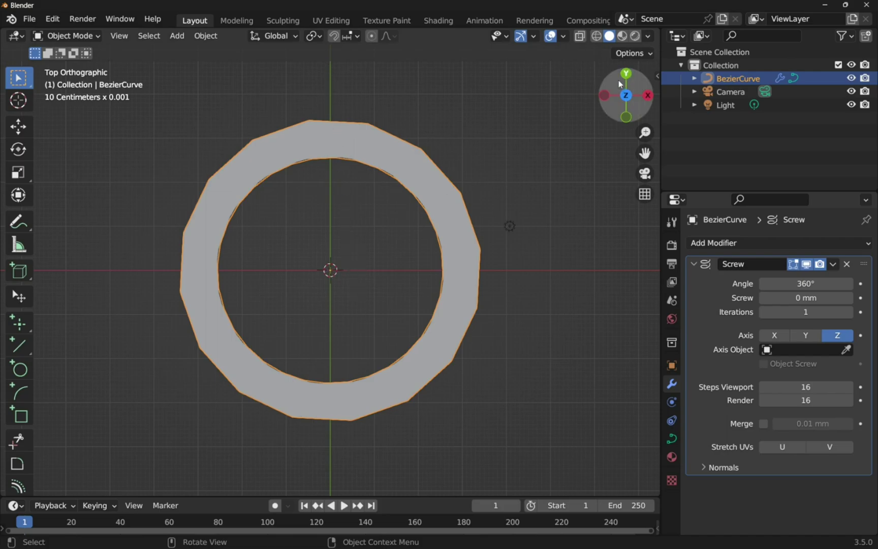
# - Set the Screw modifier's axis to Y and its viewport steps to 39
pyautogui.click(805, 335)
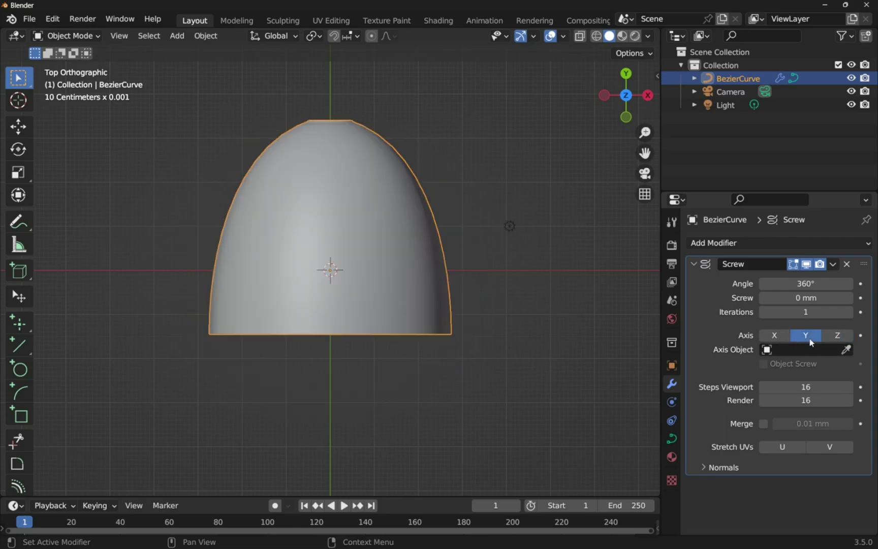
pyautogui.moveTo(498, 304); pyautogui.dragTo(499, 167, button='middle')
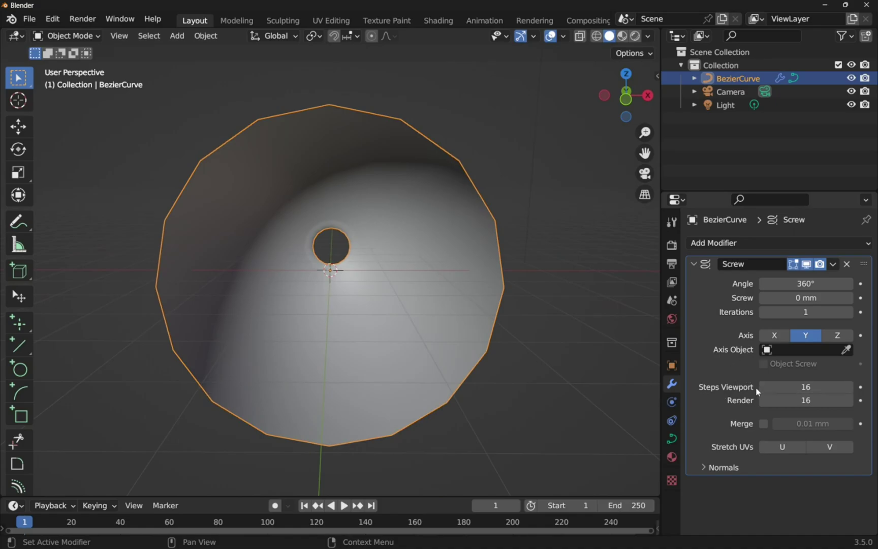
pyautogui.moveTo(807, 385); pyautogui.dragTo(841, 385)
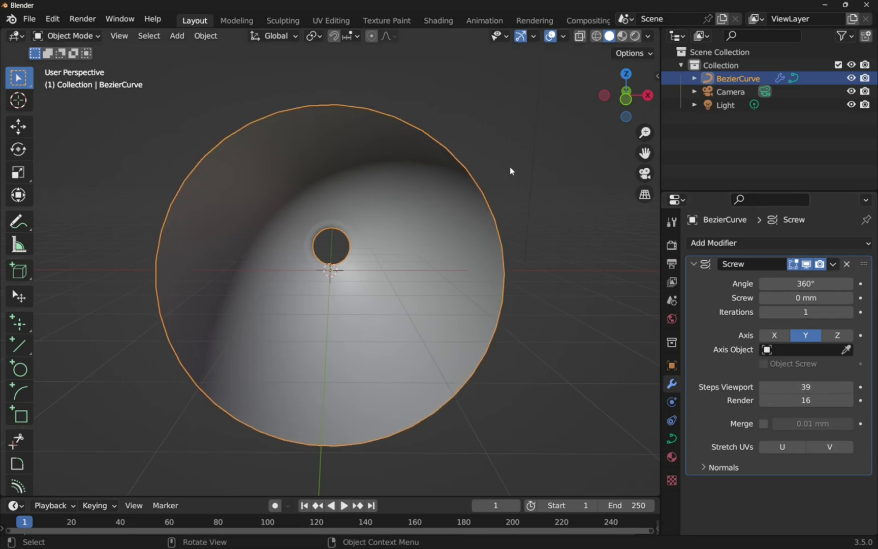
pyautogui.moveTo(510, 169); pyautogui.dragTo(341, 216, button='middle')
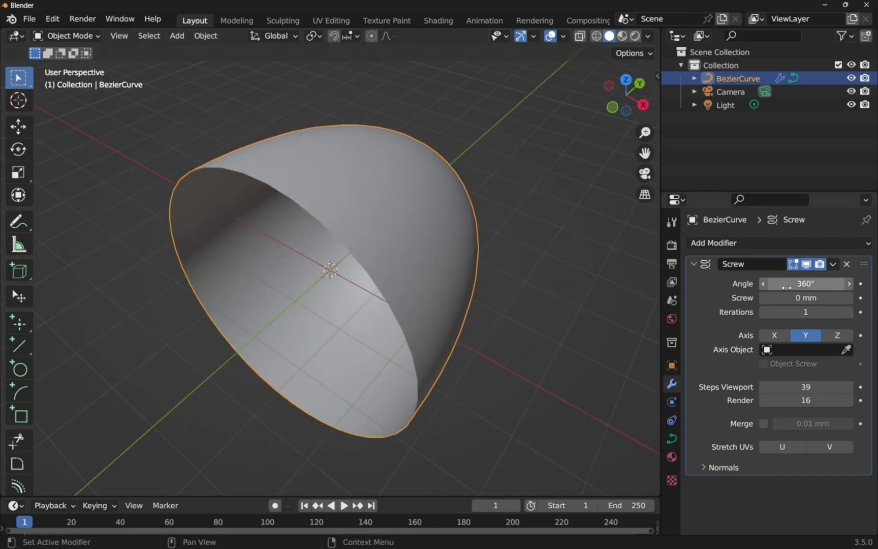
# - Try a partial revolve by reducing the Screw angle to 285°, and set the angle back to 360°
pyautogui.moveTo(815, 283); pyautogui.dragTo(739, 283)
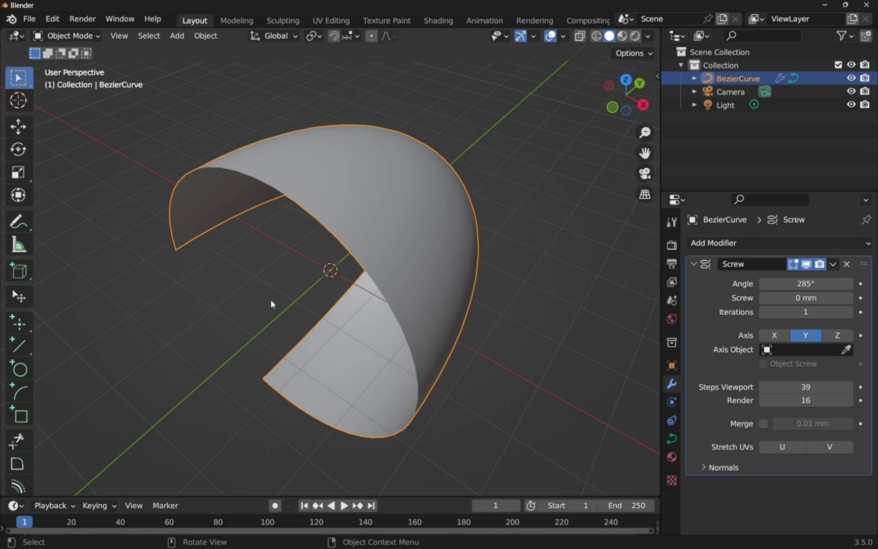
pyautogui.moveTo(805, 283)
pyautogui.mouseDown()
pyautogui.moveTo(875, 283)
pyautogui.moveTo(816, 283)
pyautogui.mouseUp()
pyautogui.click(814, 283)
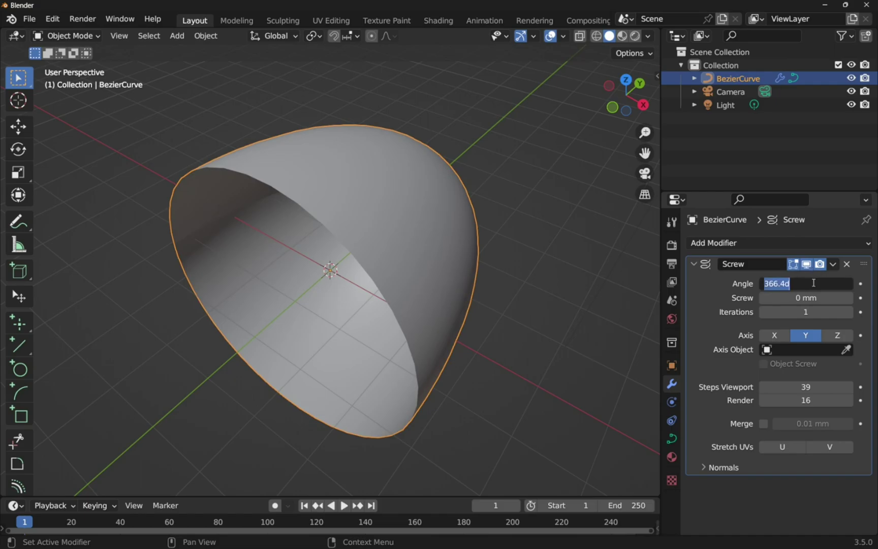
pyautogui.write('360')
pyautogui.press('Return')
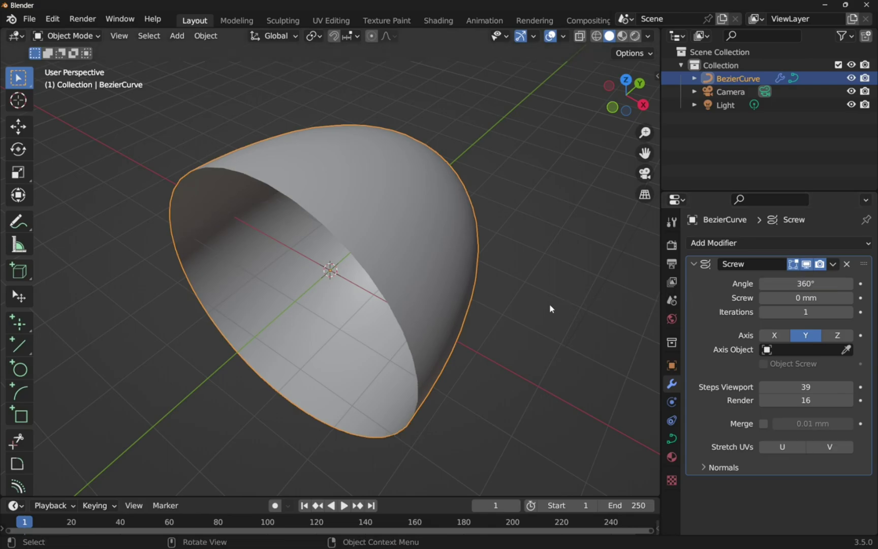
# - Add a Solidify modifier to the revolved Bezier curve
pyautogui.click(745, 245)
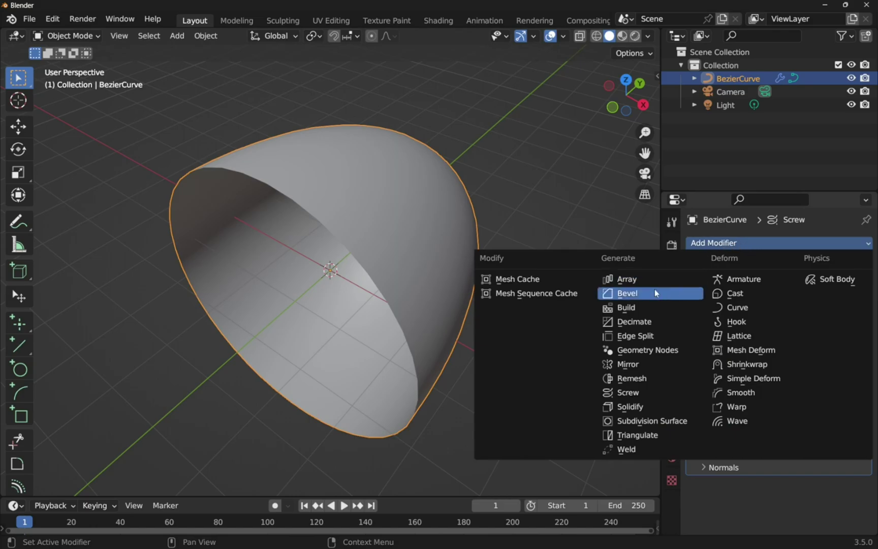
pyautogui.click(658, 407)
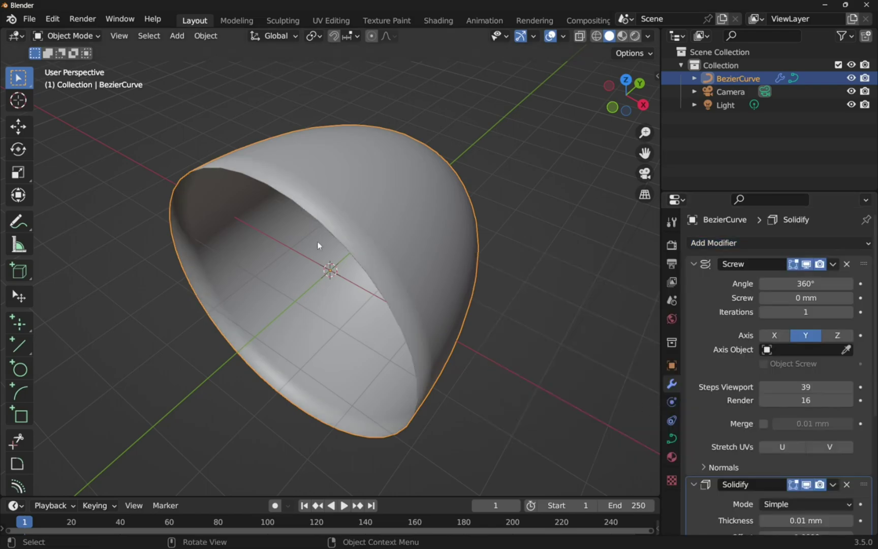
pyautogui.moveTo(342, 290); pyautogui.dragTo(400, 259, button='middle')
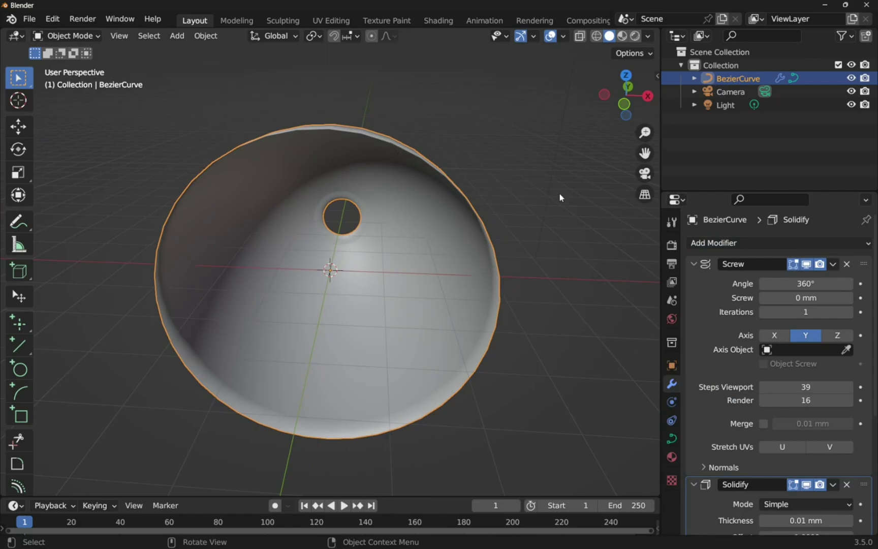
# - Collapse the Screw modifier's settings and set the Solidify thickness to 1 mm
pyautogui.click(693, 264)
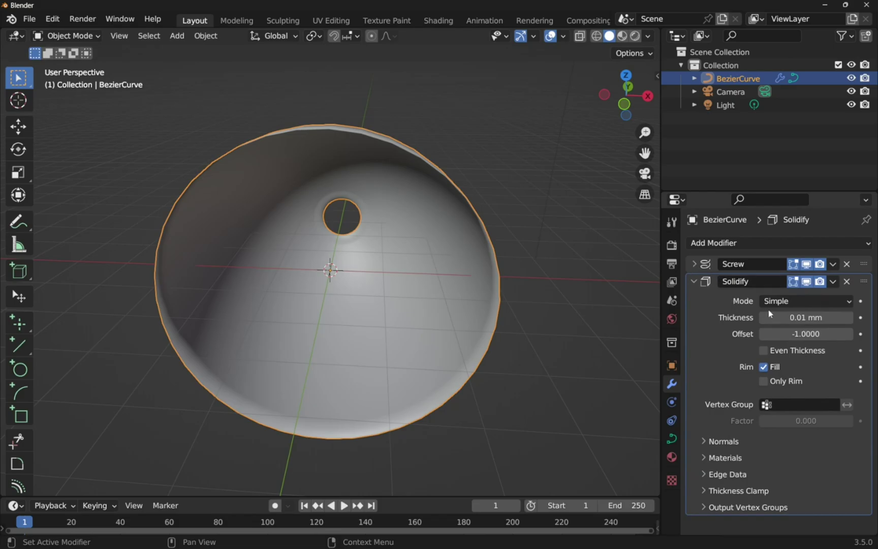
pyautogui.click(809, 317)
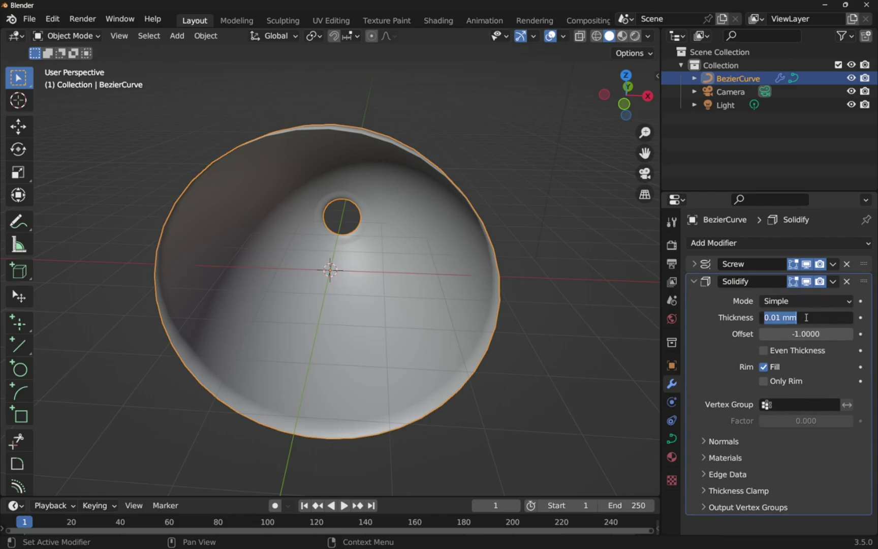
pyautogui.write('1')
pyautogui.press('Return')
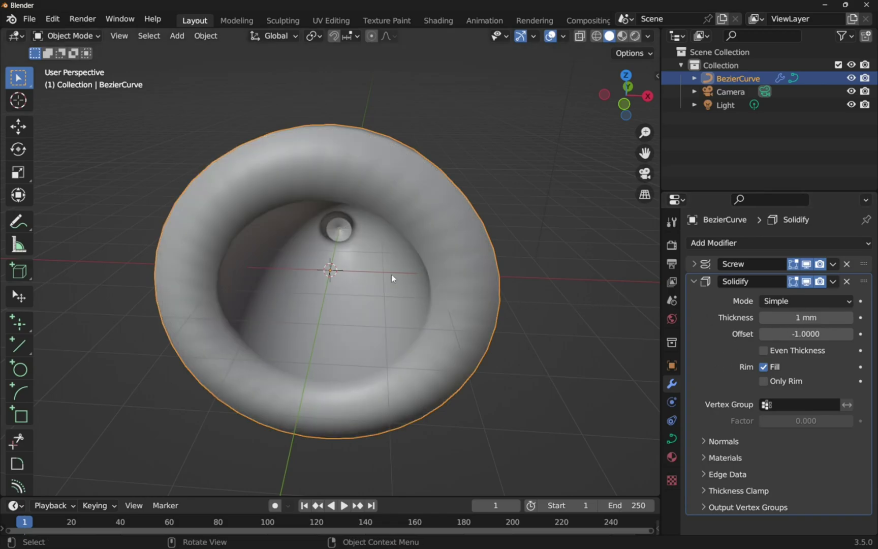
pyautogui.scroll(2, 400, 280)
pyautogui.scroll(-4, 400, 280)
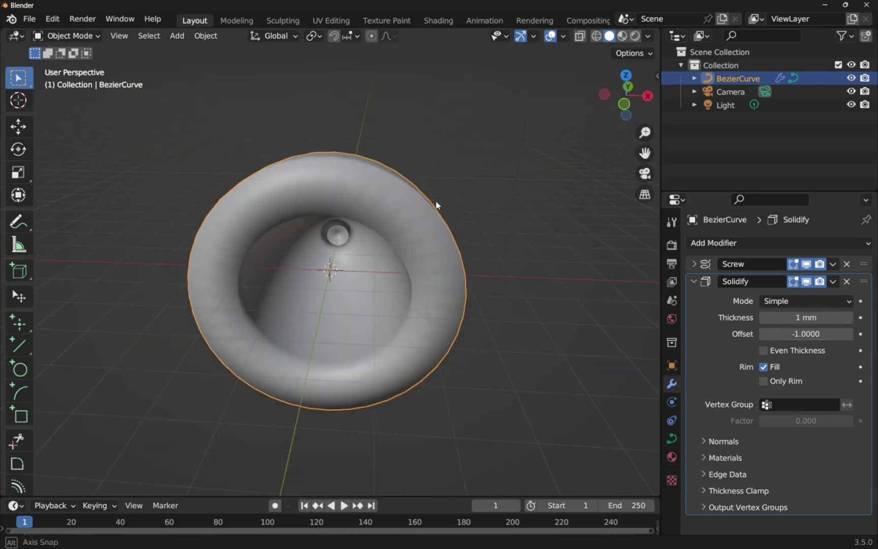
pyautogui.moveTo(436, 205); pyautogui.dragTo(467, 196, button='middle')
# - Reduce the Solidify modifier's thickness to 0.125 mm
pyautogui.moveTo(809, 319); pyautogui.dragTo(767, 319)
pyautogui.moveTo(547, 193); pyautogui.dragTo(513, 192, button='middle')
pyautogui.moveTo(778, 334)
pyautogui.mouseDown()
pyautogui.moveTo(859, 333)
pyautogui.moveTo(761, 334)
pyautogui.mouseUp()
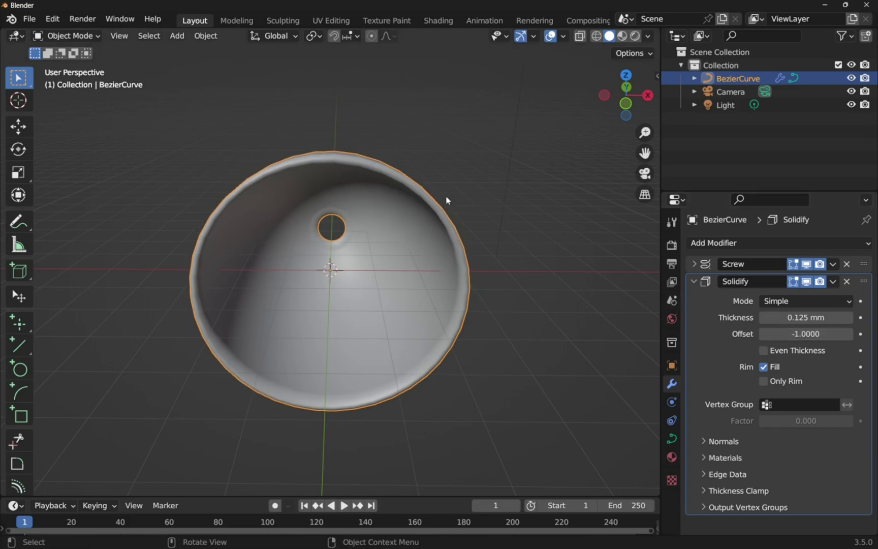
pyautogui.moveTo(449, 200); pyautogui.dragTo(511, 259, button='middle')
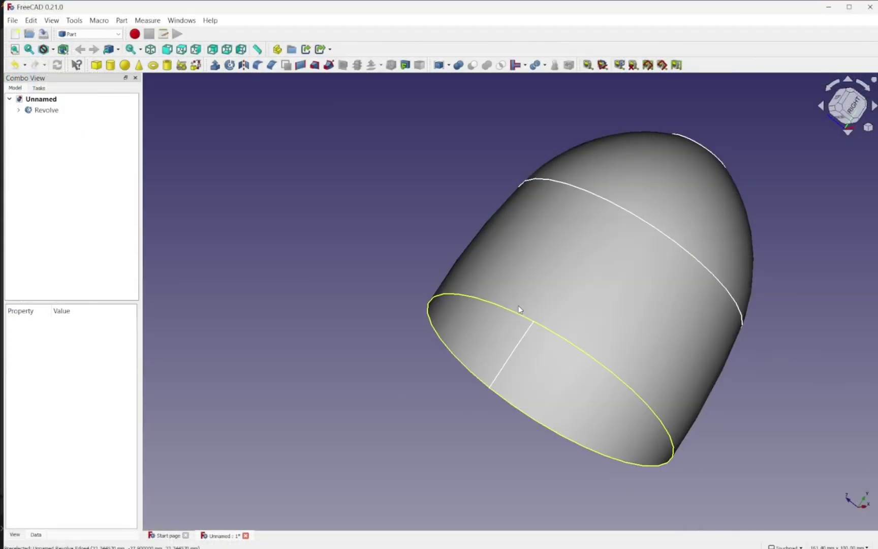
# - Switch to FreeCAD and start a 3D Offset of the Revolve shape with Fill offset enabled
pyautogui.scroll(1, 533, 216)
pyautogui.scroll(-1, 537, 228)
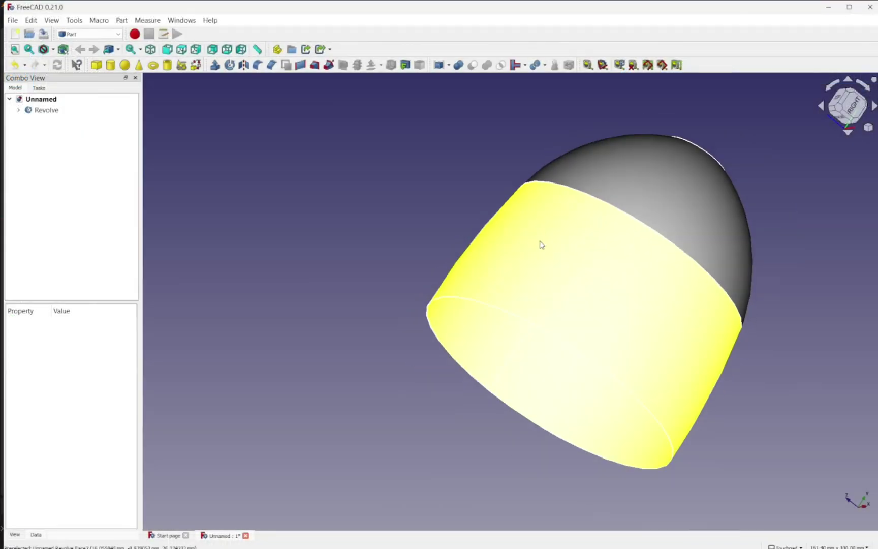
pyautogui.moveTo(535, 350); pyautogui.dragTo(547, 274, button='middle')
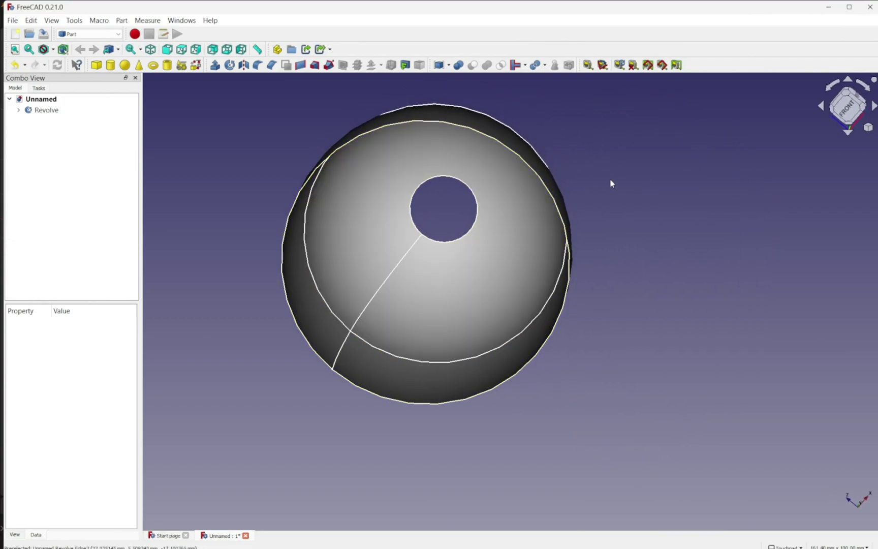
pyautogui.click(44, 112)
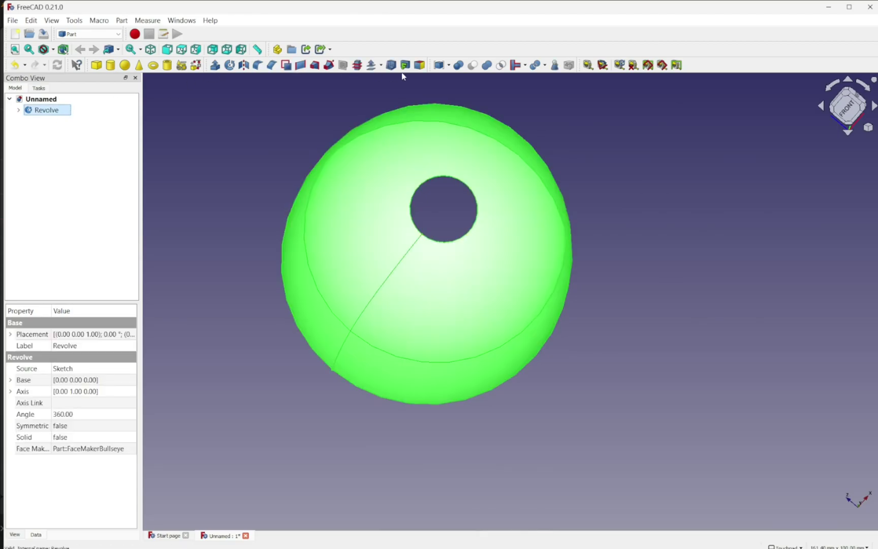
pyautogui.click(382, 70)
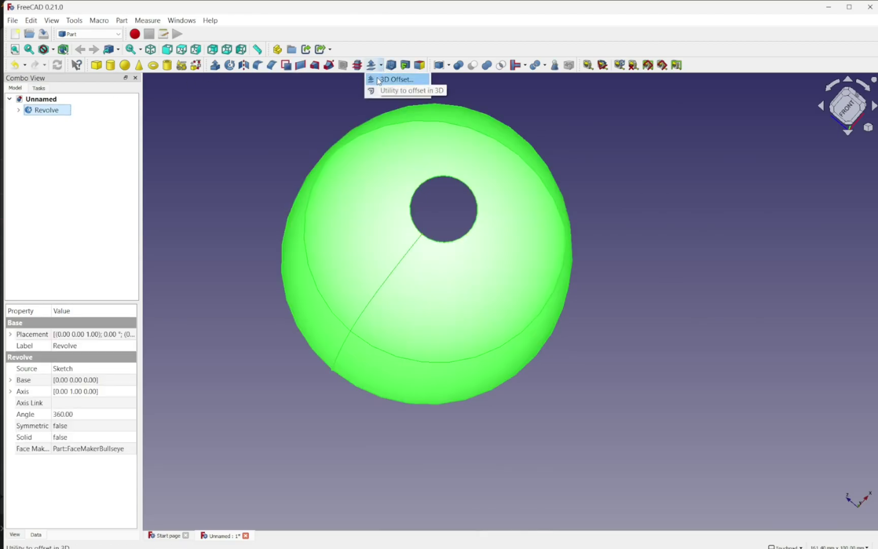
pyautogui.click(378, 79)
pyautogui.moveTo(435, 120); pyautogui.dragTo(373, 132, button='middle')
pyautogui.click(35, 200)
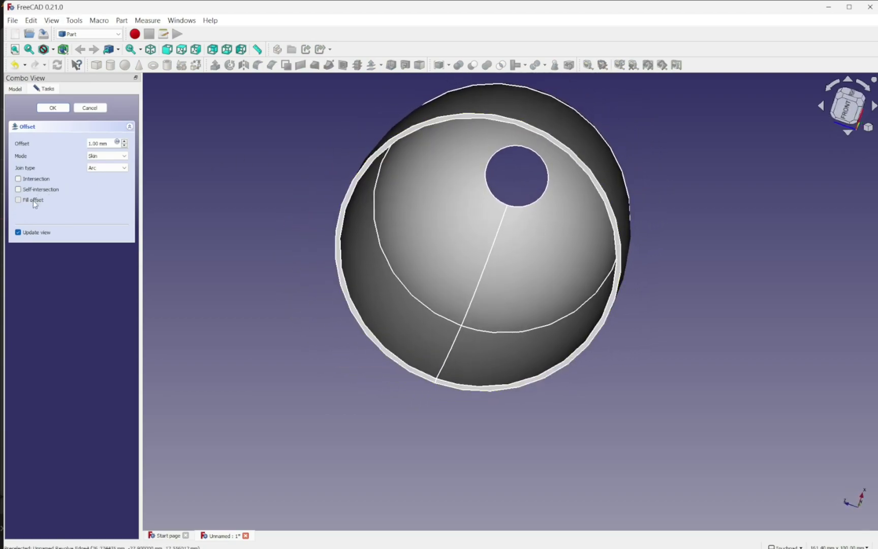
# - Set the 3D offset distance of the revolved shape to 2 mm
pyautogui.moveTo(400, 119); pyautogui.dragTo(594, 421, button='middle')
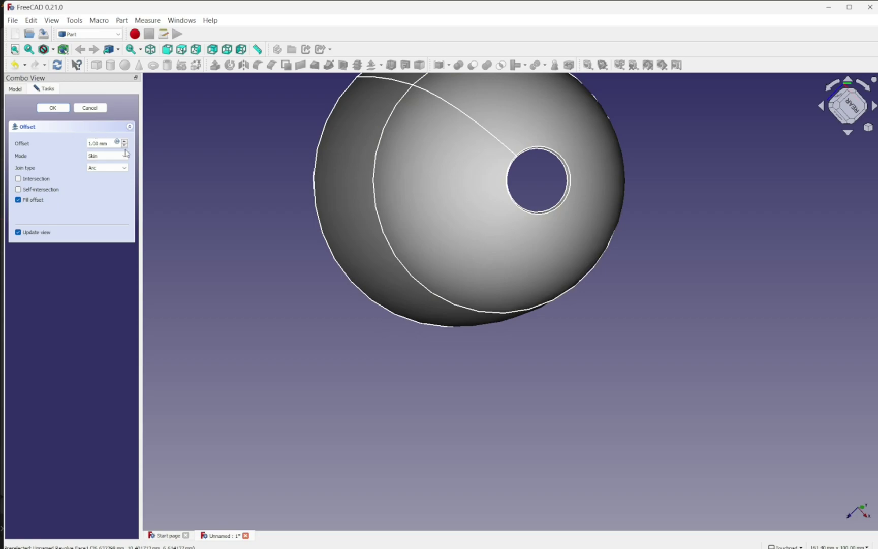
pyautogui.click(125, 142)
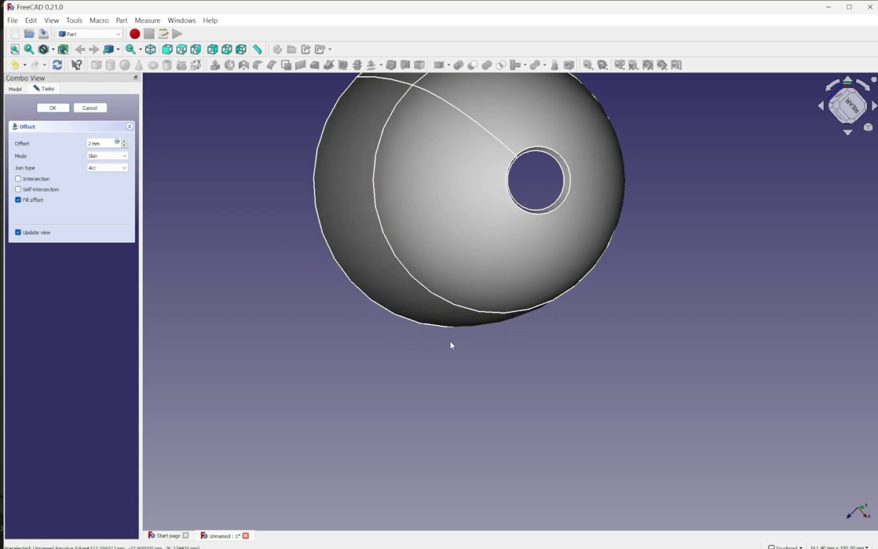
pyautogui.keyDown('alt'); pyautogui.moveTo(405, 336); pyautogui.dragTo(436, 283); pyautogui.keyUp('alt')
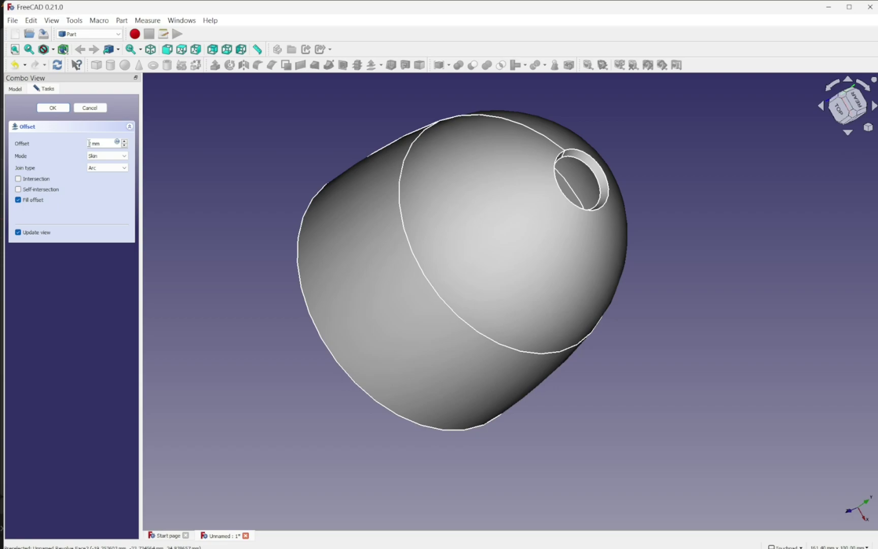
# - Switch to Blender and delete the revolved Bezier curve, returning to the top orthographic view
pyautogui.scroll(1, 88, 143)
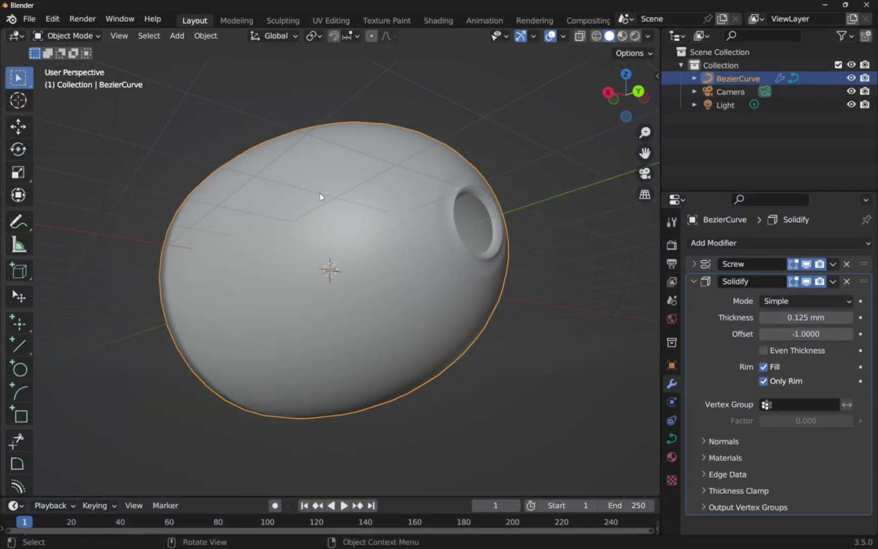
pyautogui.press('Delete')
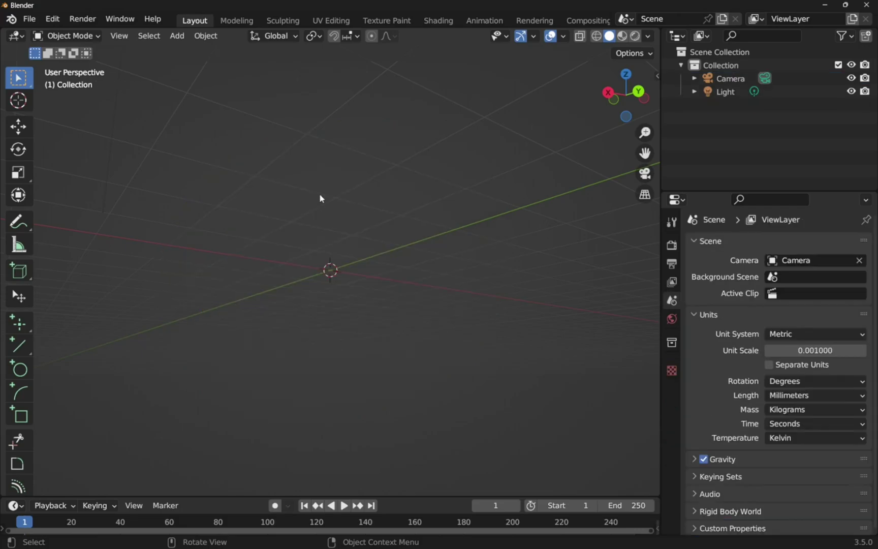
pyautogui.click(627, 75)
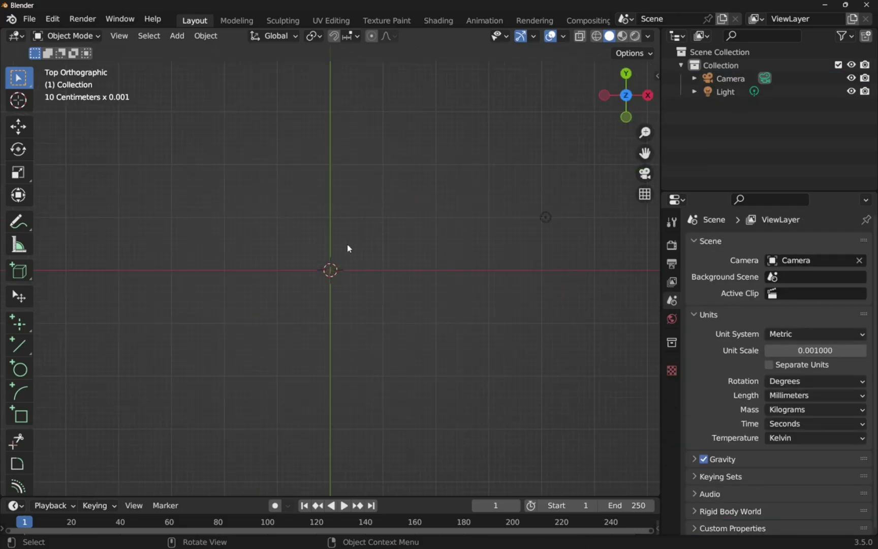
# - Open the Sketcher add-on and add a new sketch on the horizontal XY workplane through the origin
pyautogui.scroll(1, 347, 244)
pyautogui.scroll(-2, 348, 246)
pyautogui.click(656, 76)
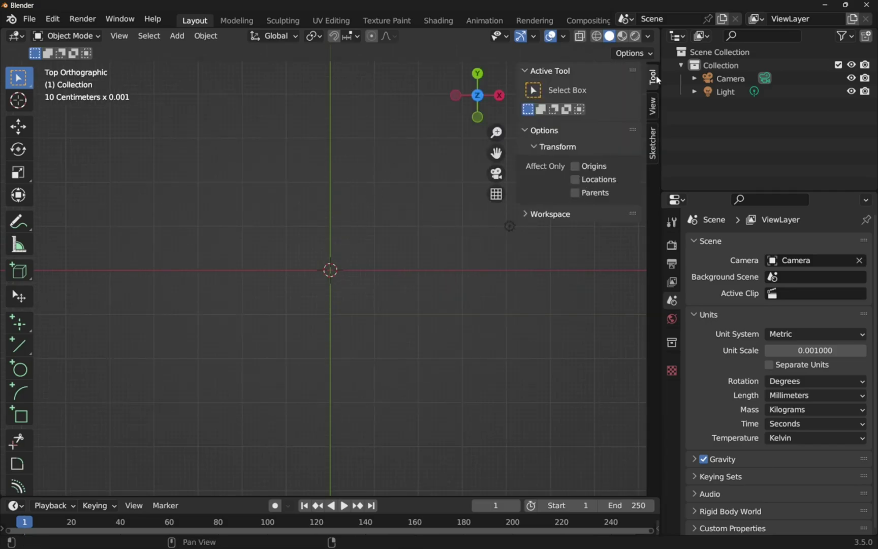
pyautogui.click(652, 145)
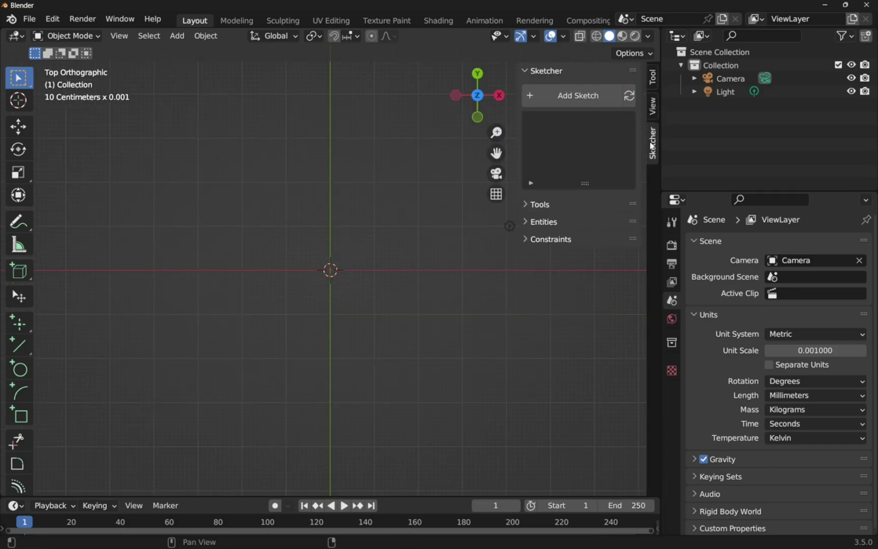
pyautogui.click(601, 95)
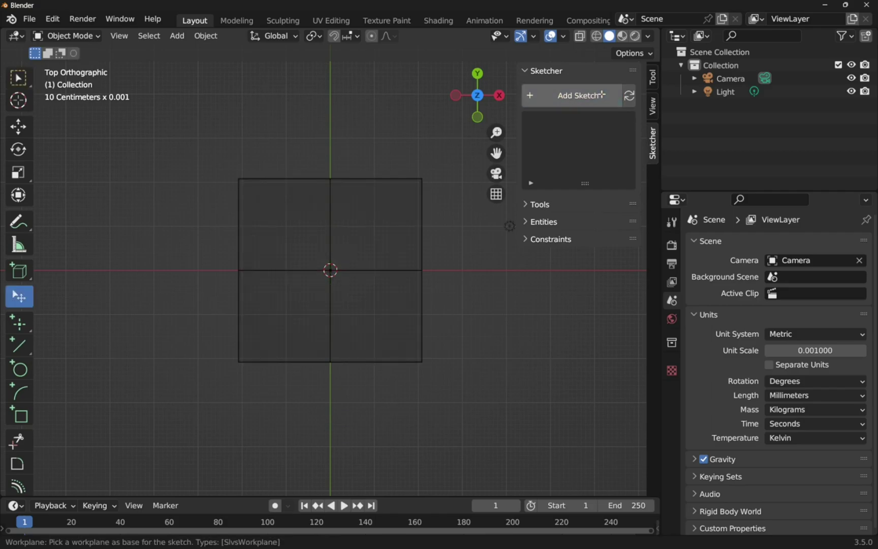
pyautogui.click(309, 179)
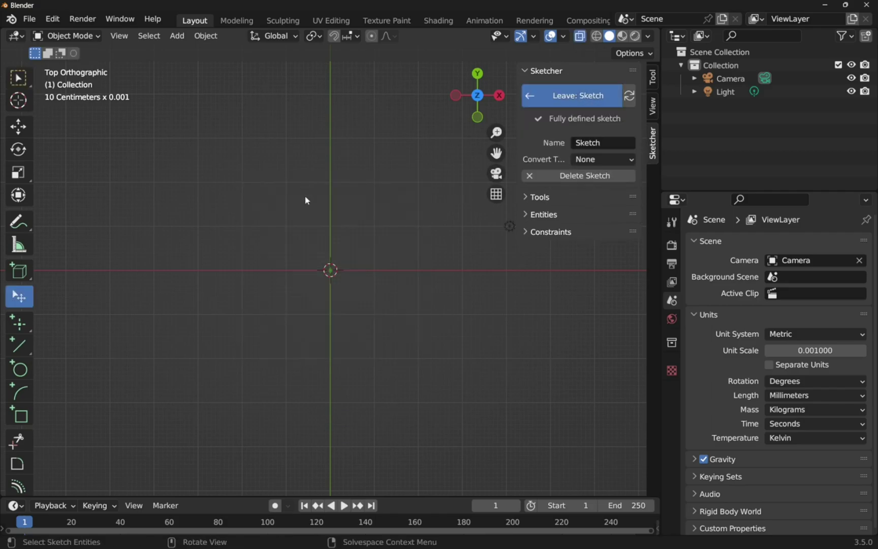
# - Sketch a 2D arc curving from just beside the Y axis above the origin down to a point below the X axis on the negative X side
pyautogui.click(15, 395)
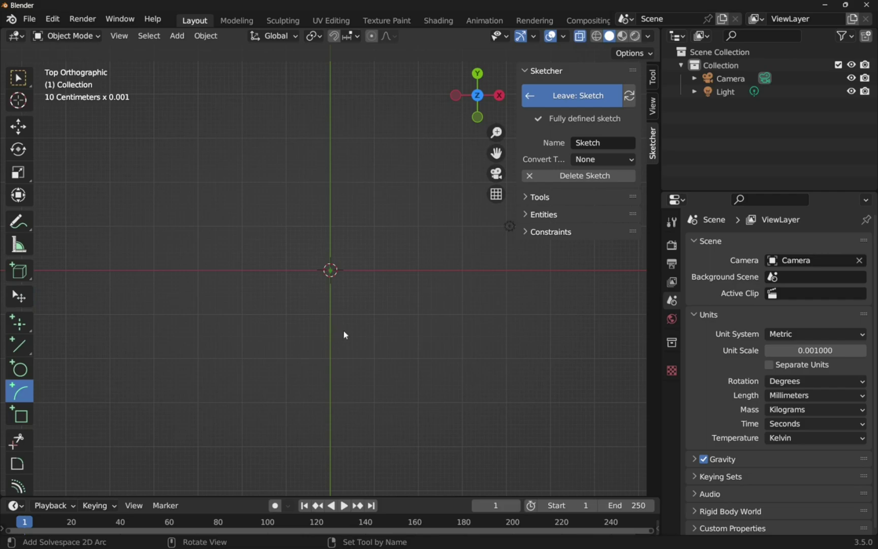
pyautogui.click(368, 344)
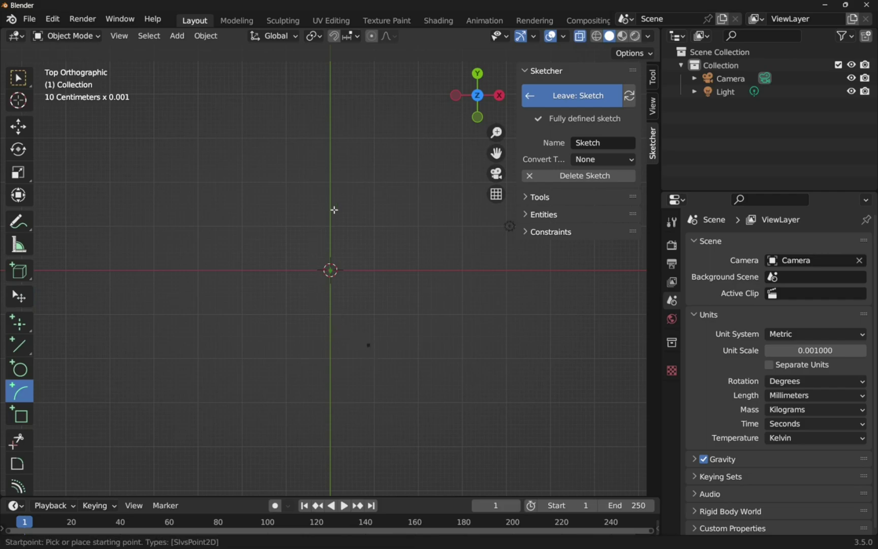
pyautogui.click(319, 208)
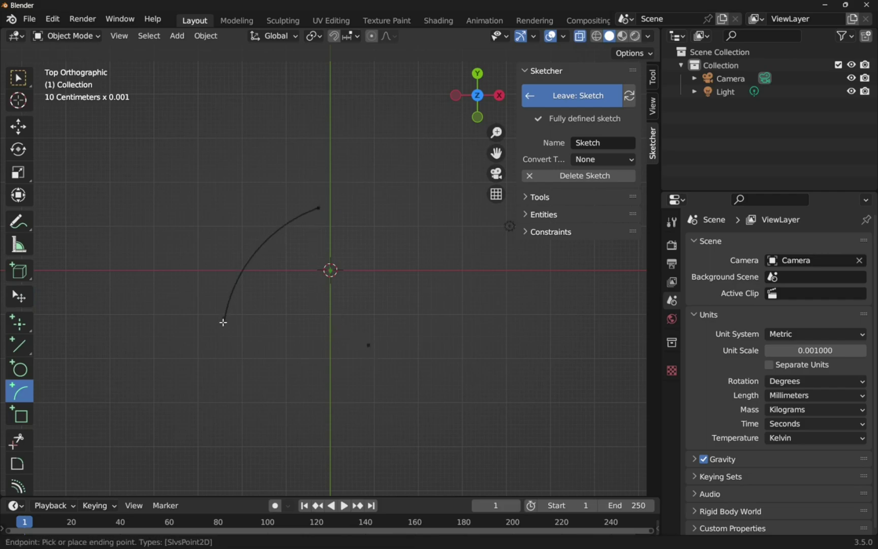
pyautogui.click(204, 354)
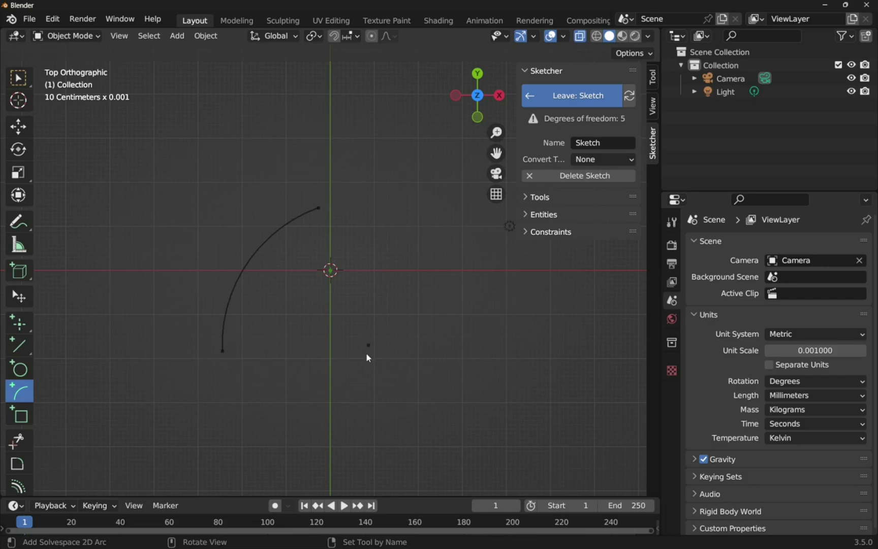
# - Add a short second arc continuing downward from the first arc's lower endpoint, with its center near the first arc's center
pyautogui.click(222, 351)
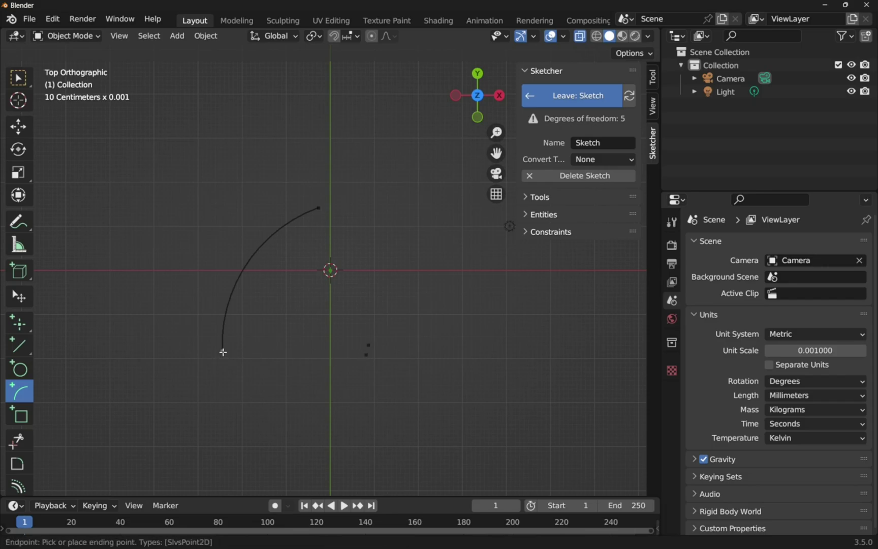
pyautogui.click(229, 397)
pyautogui.press('Escape')
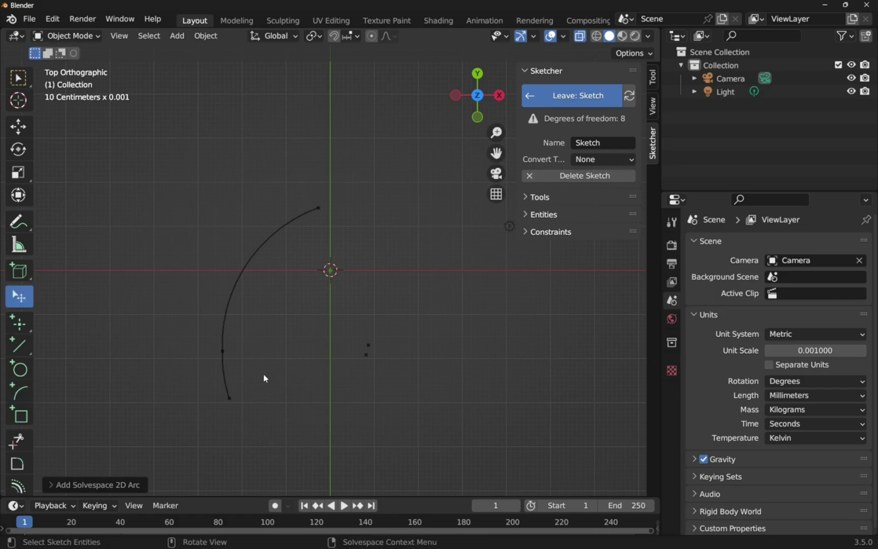
# - Constrain the two arcs to be tangent and reshape the profile by moving its lower endpoint outward and its upper endpoint closer to the Y axis
pyautogui.click(224, 375)
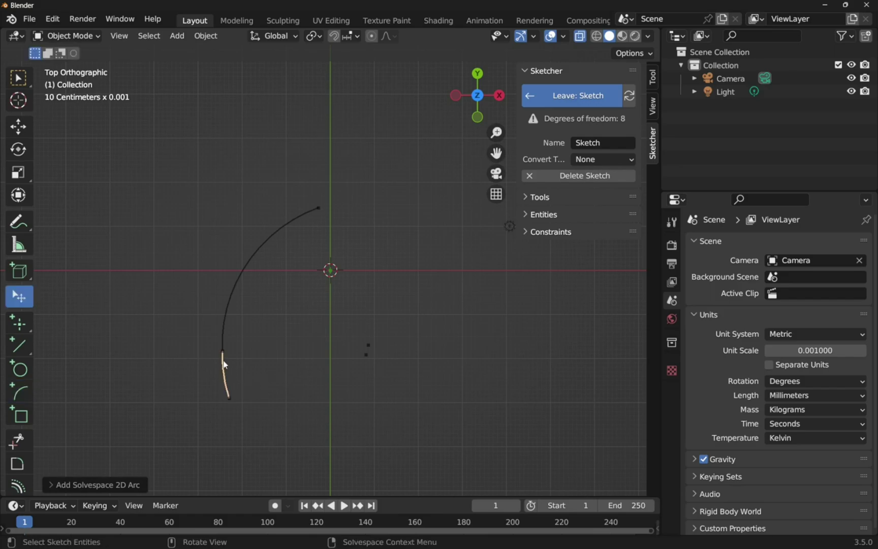
pyautogui.keyDown('shift'); pyautogui.click(227, 320); pyautogui.keyUp('shift')
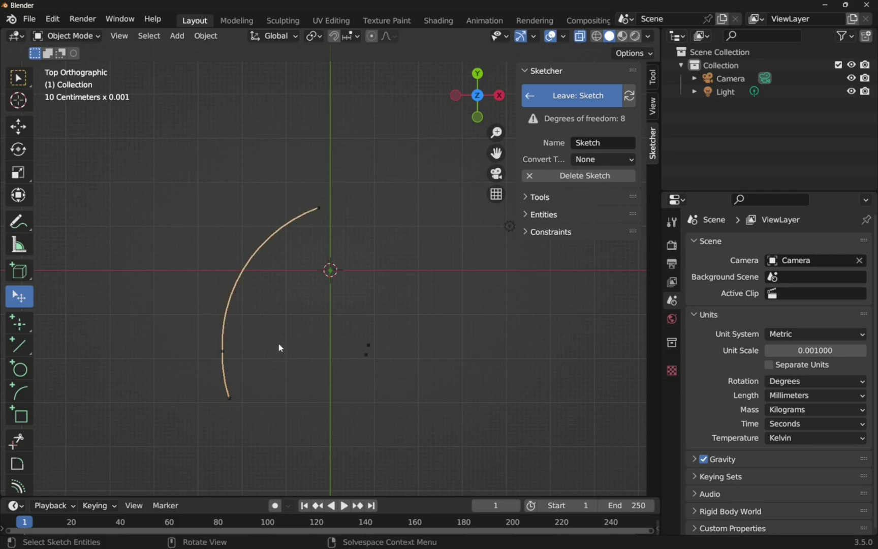
pyautogui.click(571, 199)
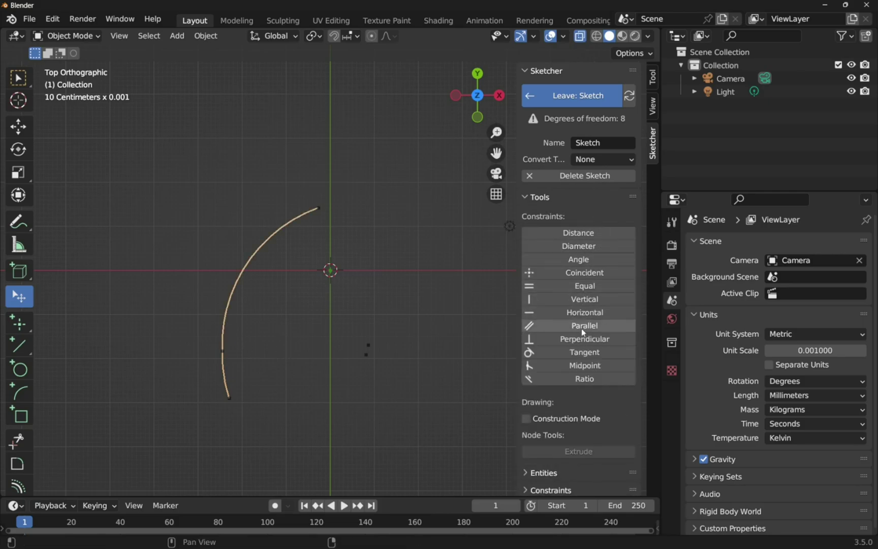
pyautogui.click(586, 353)
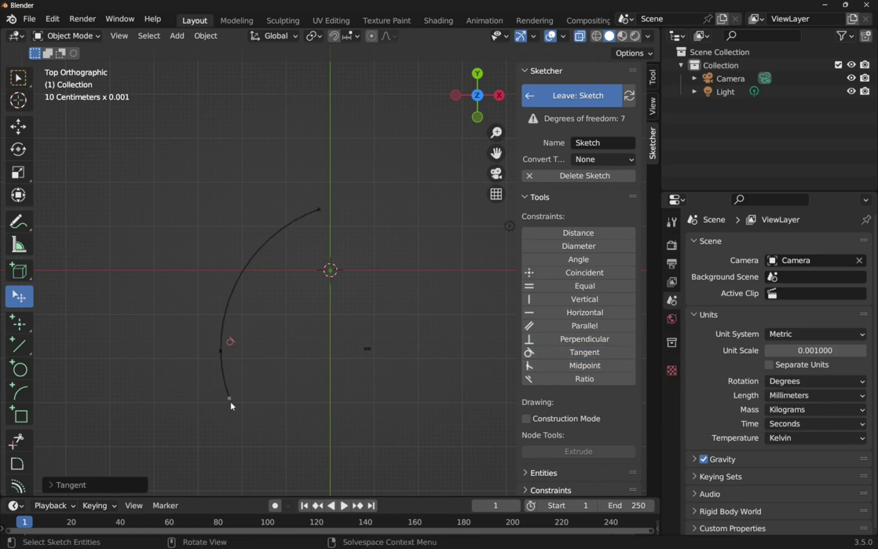
pyautogui.moveTo(231, 401); pyautogui.dragTo(200, 393)
pyautogui.moveTo(316, 203)
pyautogui.mouseDown()
pyautogui.moveTo(333, 204)
pyautogui.moveTo(324, 211)
pyautogui.mouseUp()
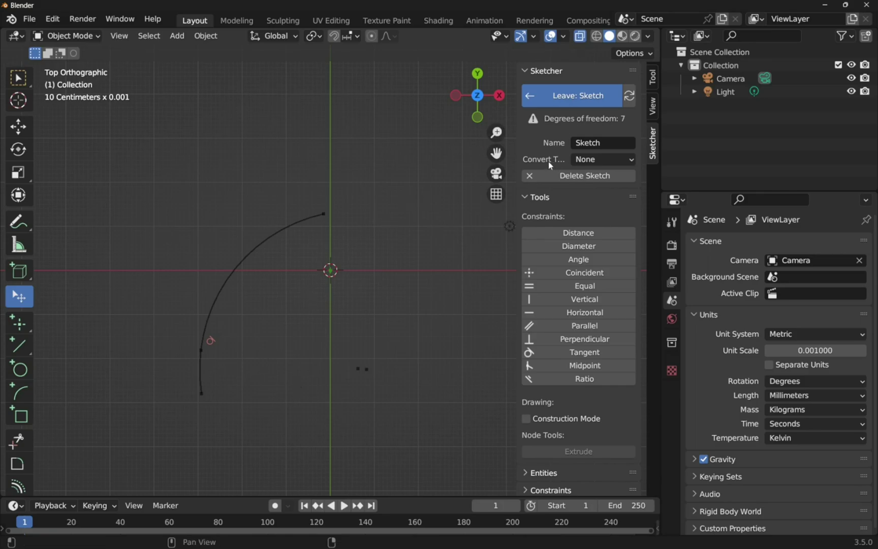
# - Set the sketch's convert type to Bezier and leave the sketch
pyautogui.click(600, 162)
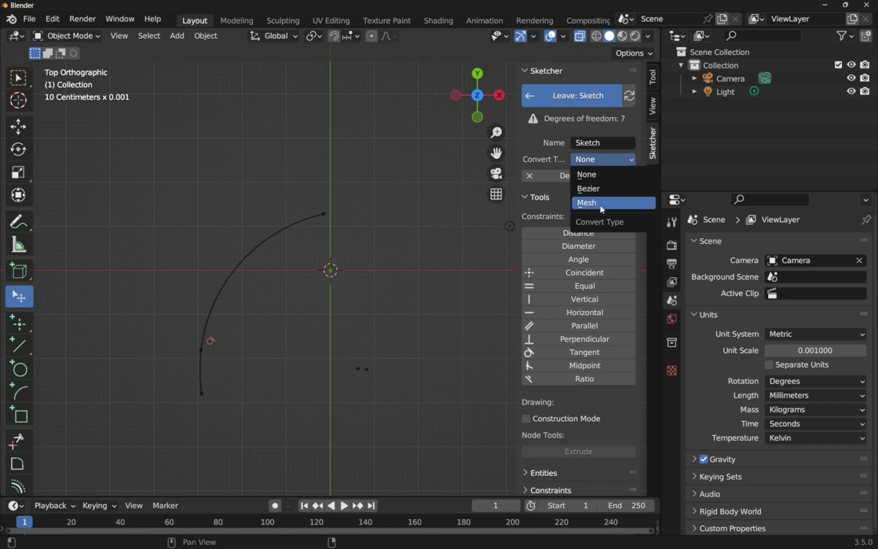
pyautogui.click(604, 190)
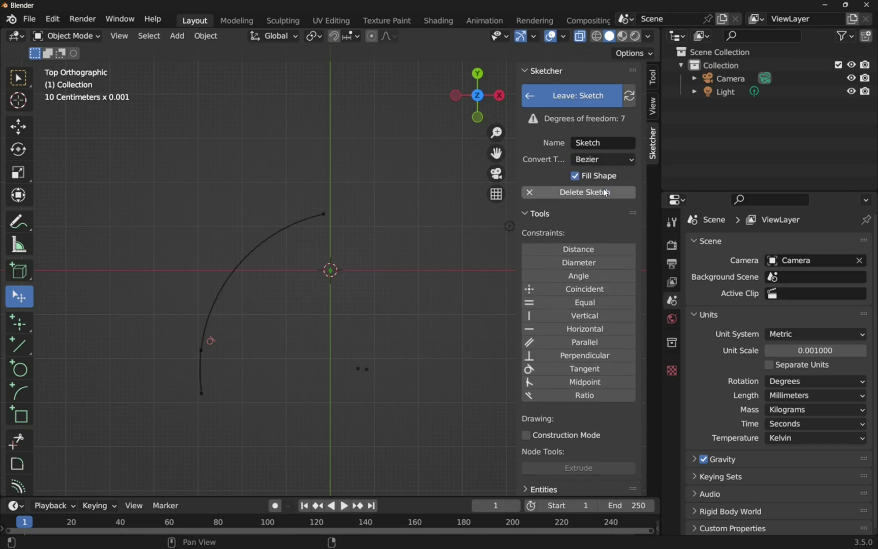
pyautogui.click(594, 97)
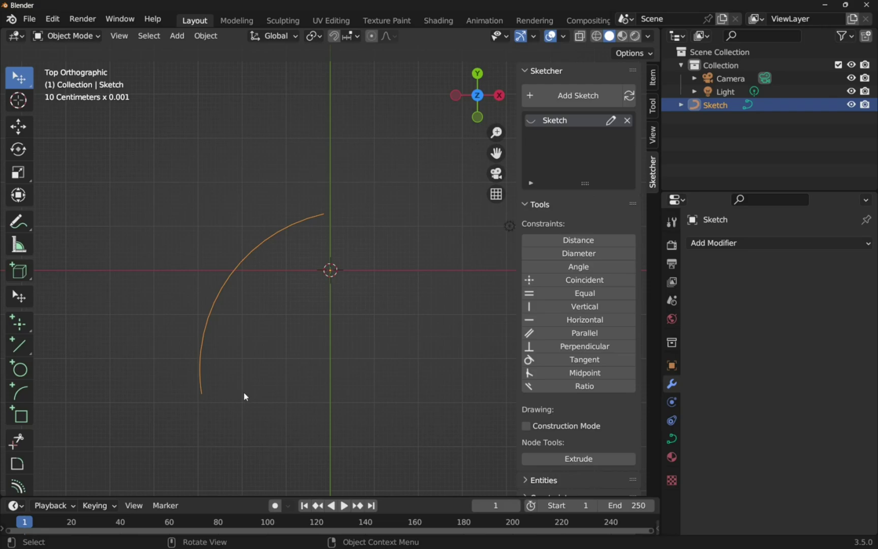
# - Revolve the sketch curve with a Screw modifier around the Y axis and set its viewport steps to 43
pyautogui.click(735, 247)
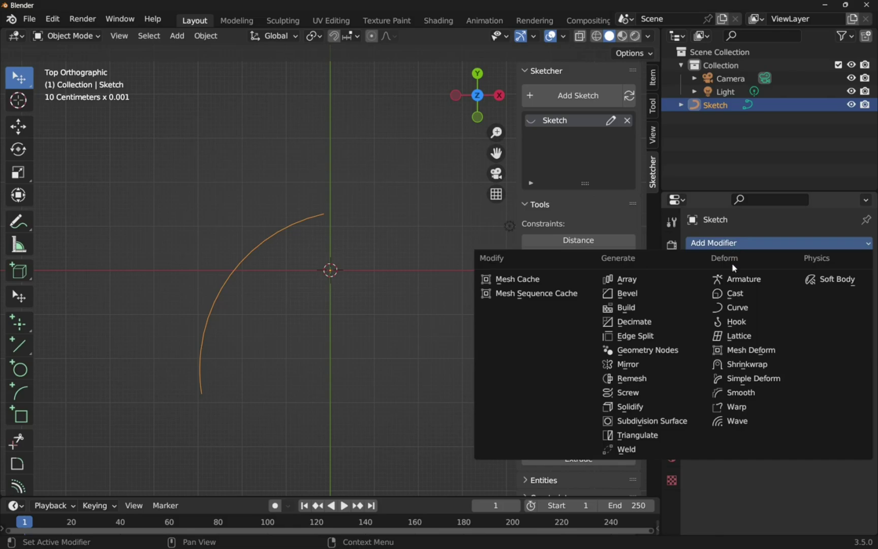
pyautogui.click(655, 392)
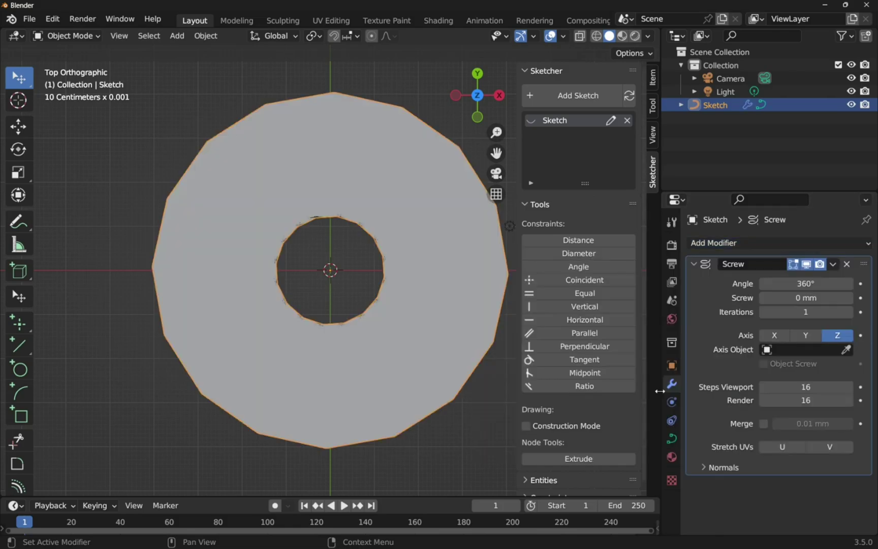
pyautogui.click(808, 336)
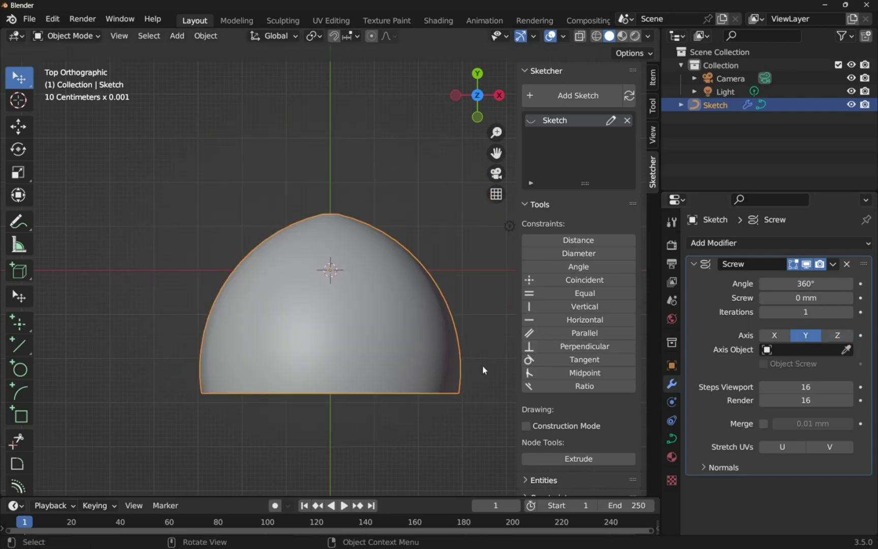
pyautogui.moveTo(482, 364); pyautogui.dragTo(447, 269, button='middle')
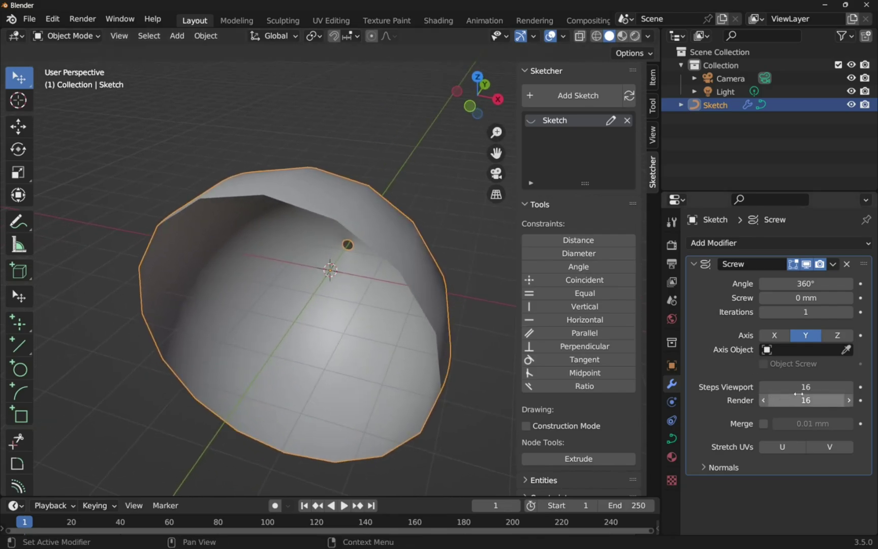
pyautogui.moveTo(799, 389); pyautogui.dragTo(848, 389)
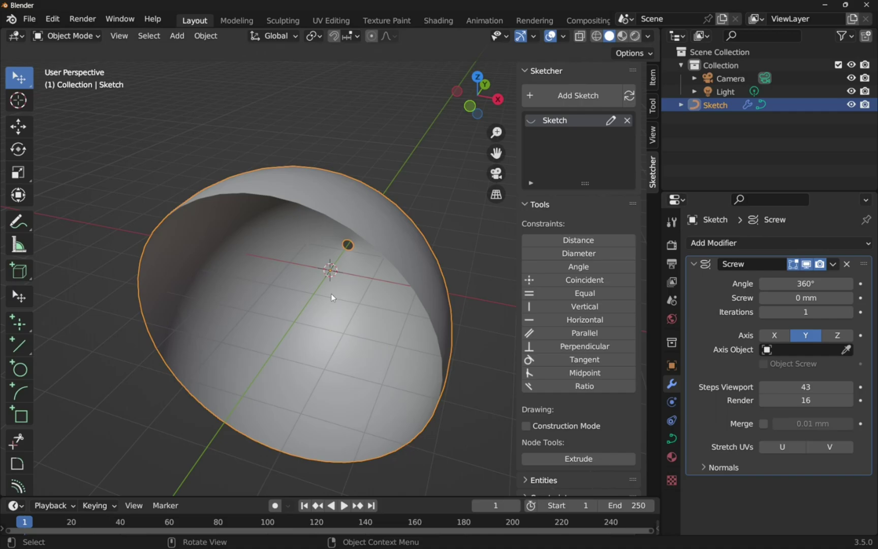
# - Delete the revolved object and its leftover Sketcher entry, and hide the Sketcher controls
pyautogui.press('Delete')
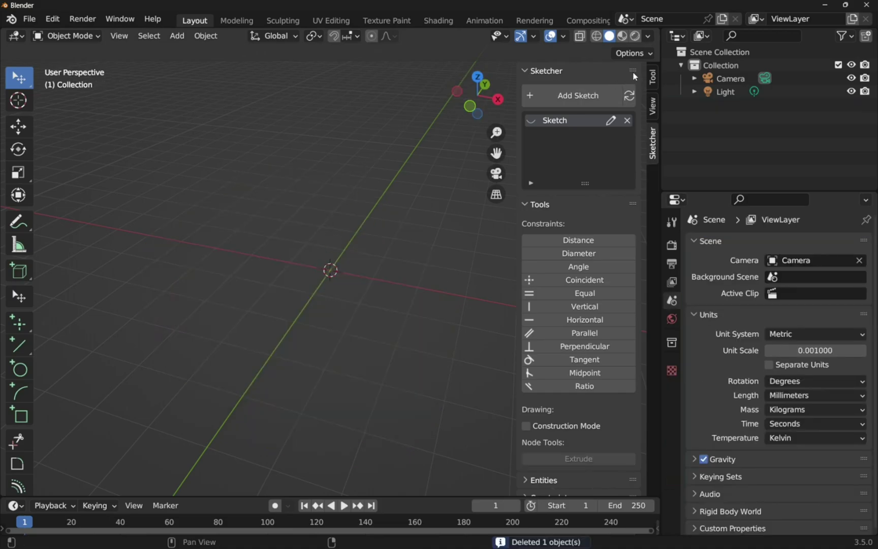
pyautogui.click(626, 125)
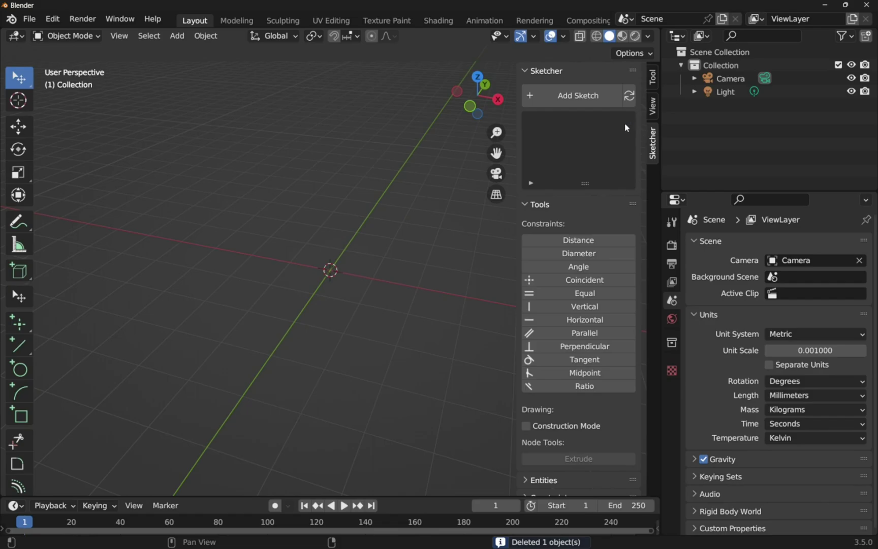
pyautogui.click(528, 71)
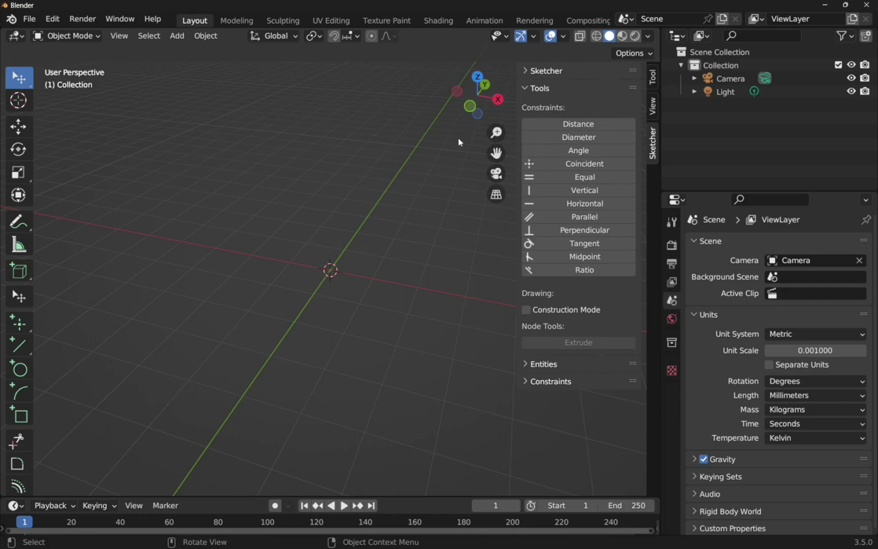
pyautogui.press('n')
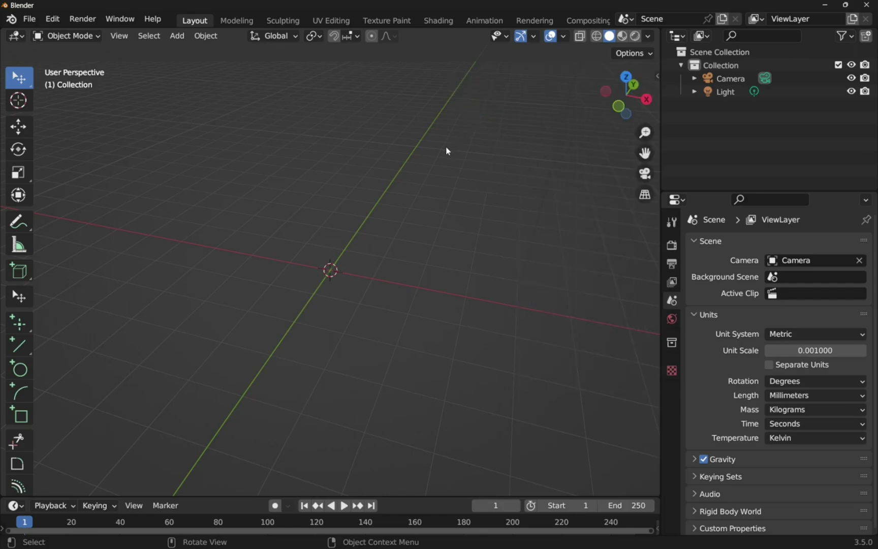
# - Add a mesh plane at the origin in the top orthographic view
pyautogui.click(626, 78)
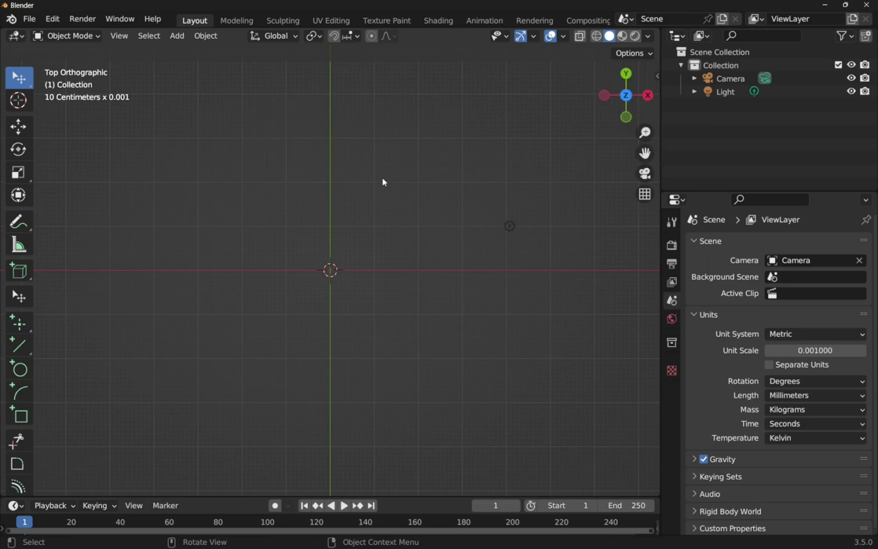
pyautogui.click(177, 36)
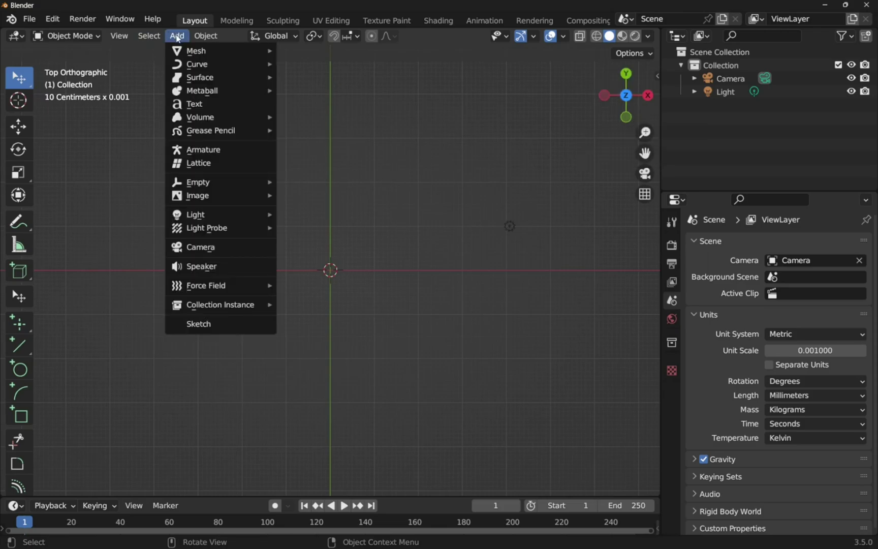
pyautogui.moveTo(185, 53)
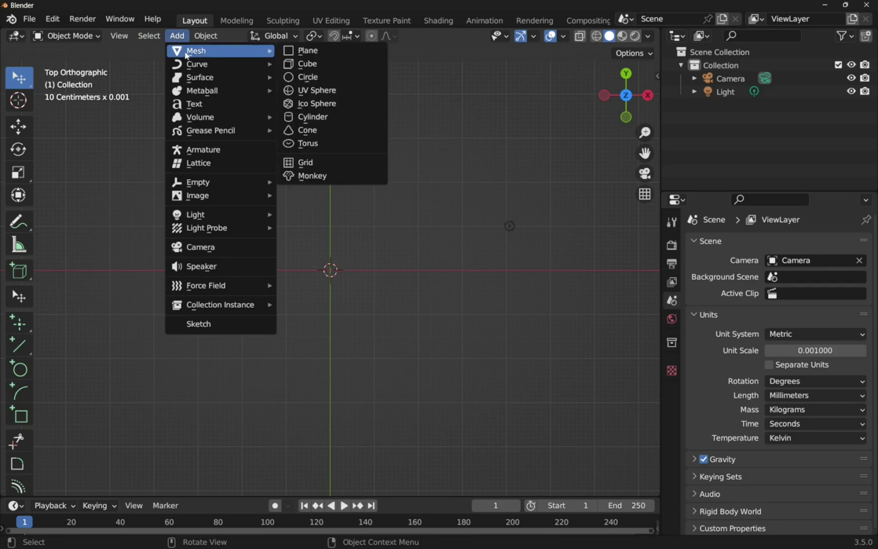
pyautogui.click(304, 52)
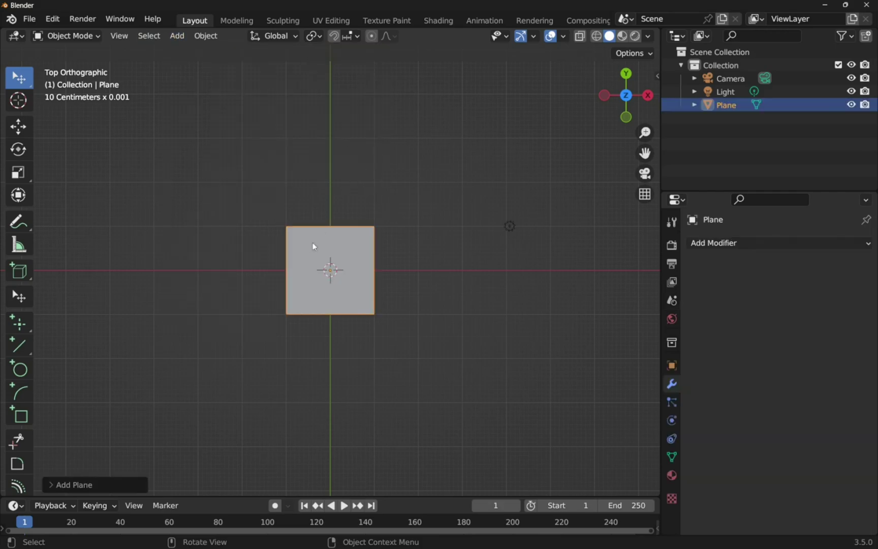
# - Enter Edit Mode on the plane and merge all its vertices at center into a single vertex
pyautogui.click(90, 38)
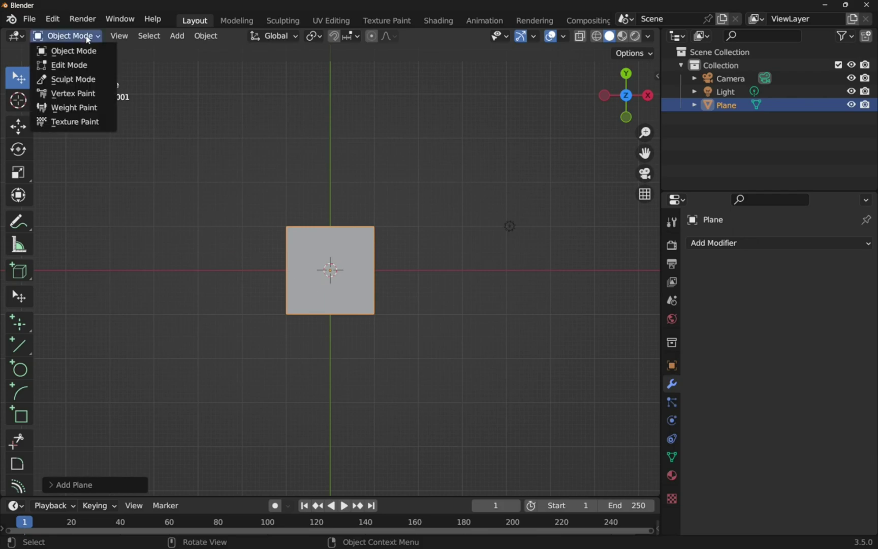
pyautogui.click(79, 67)
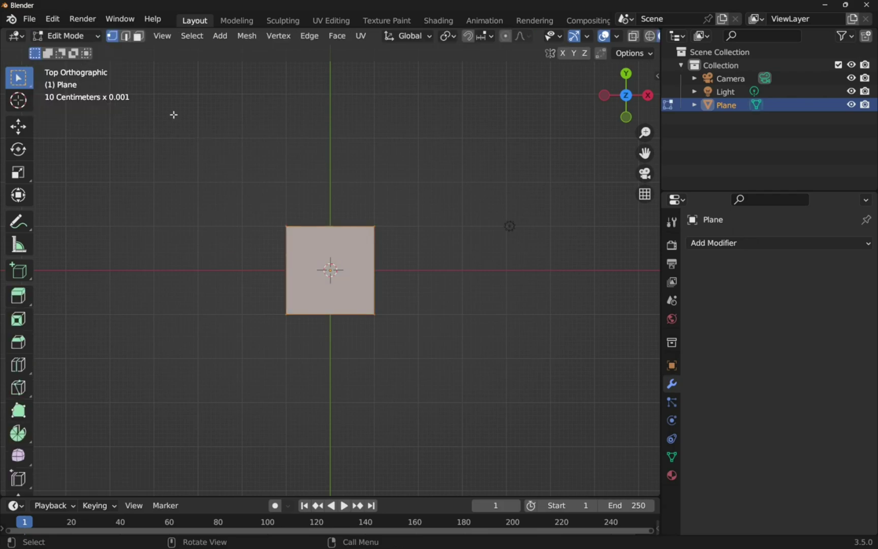
pyautogui.rightClick(328, 243)
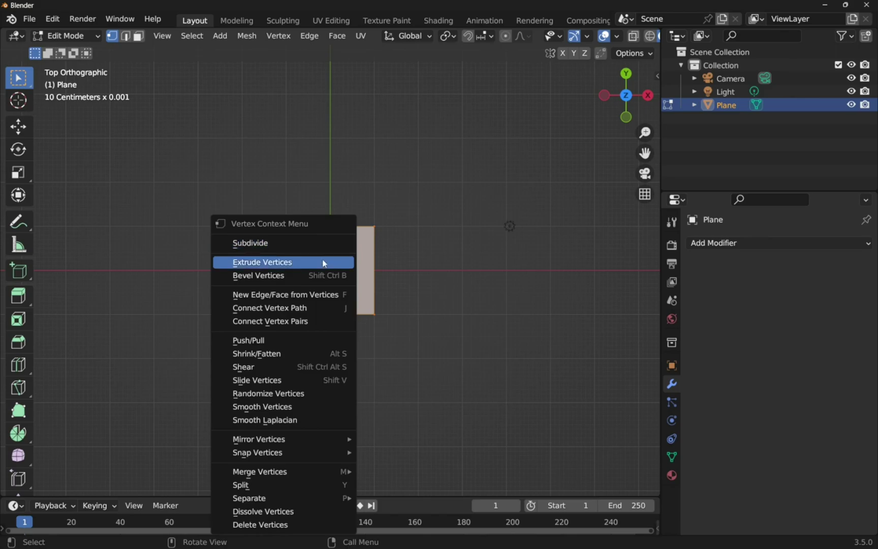
pyautogui.moveTo(320, 477)
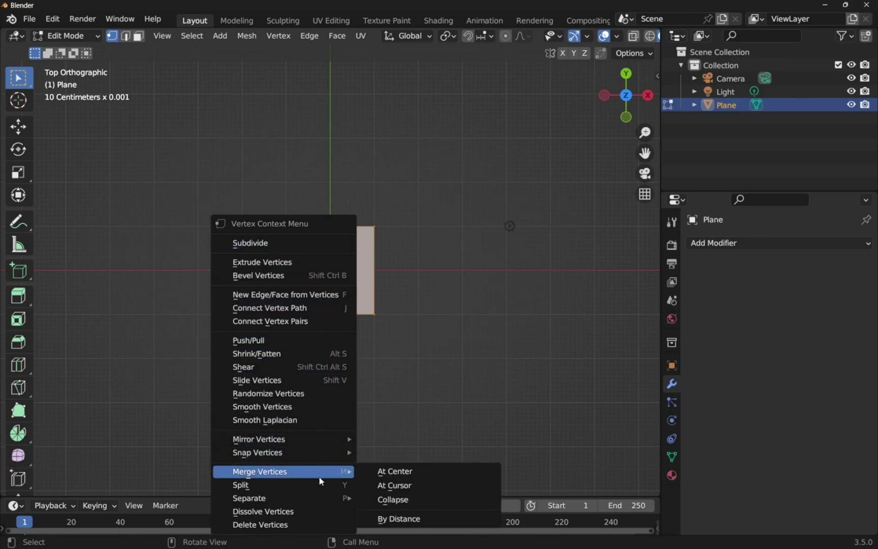
pyautogui.click(388, 473)
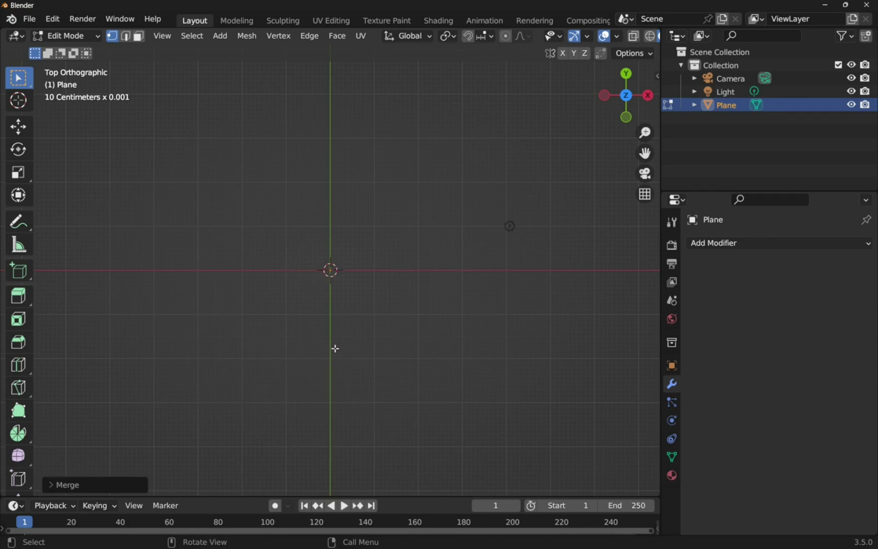
# - Move the merged vertex to the negative X and negative Y side of the origin as the profile's start point, and leave it selected
pyautogui.click(18, 127)
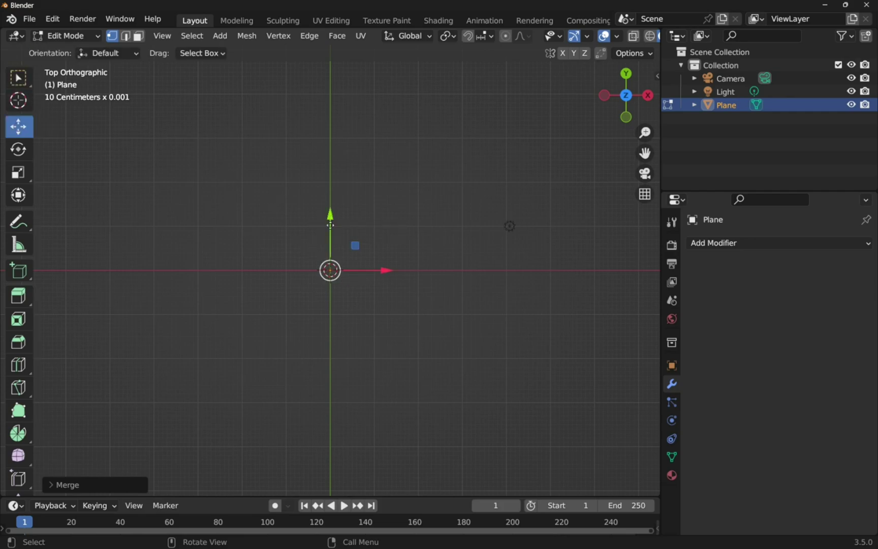
pyautogui.moveTo(330, 228); pyautogui.dragTo(329, 328)
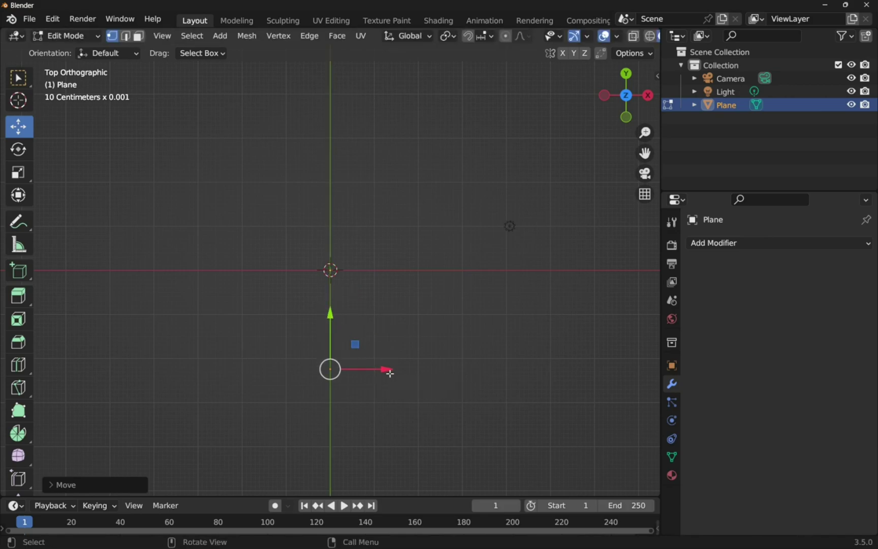
pyautogui.moveTo(389, 373); pyautogui.dragTo(342, 372)
pyautogui.moveTo(286, 315); pyautogui.dragTo(285, 335)
pyautogui.hotkey('alt', 'a')
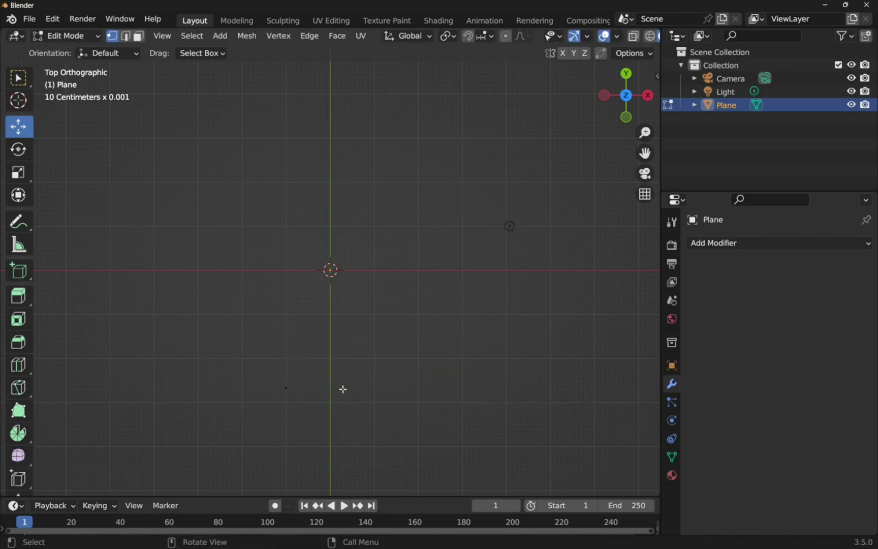
pyautogui.click(287, 387)
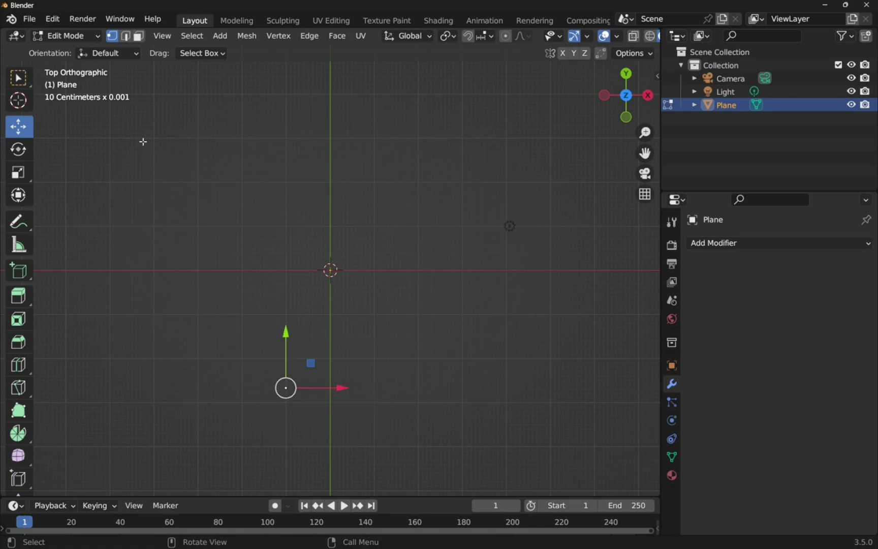
pyautogui.click(18, 78)
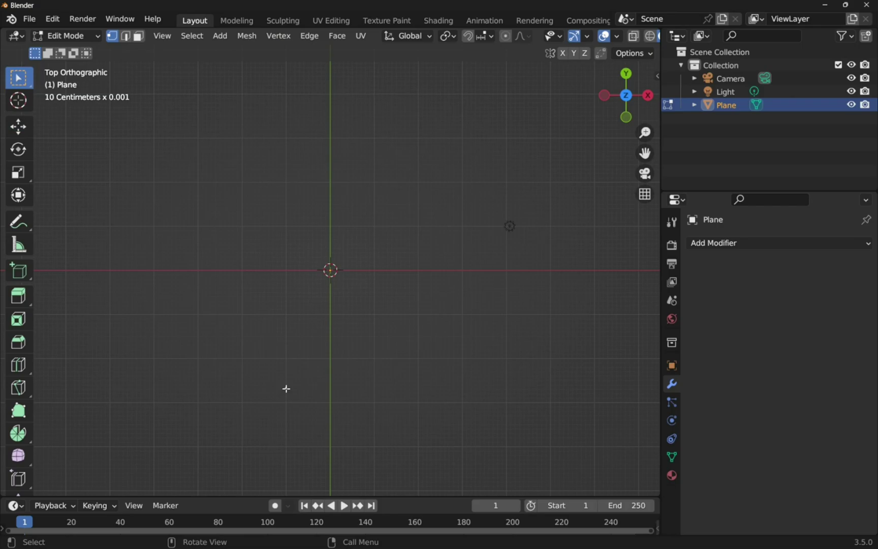
# - Extrude the selected vertex about 0.5 mm along positive Y with Extrude Vertices to form the profile's first segment
pyautogui.click(280, 37)
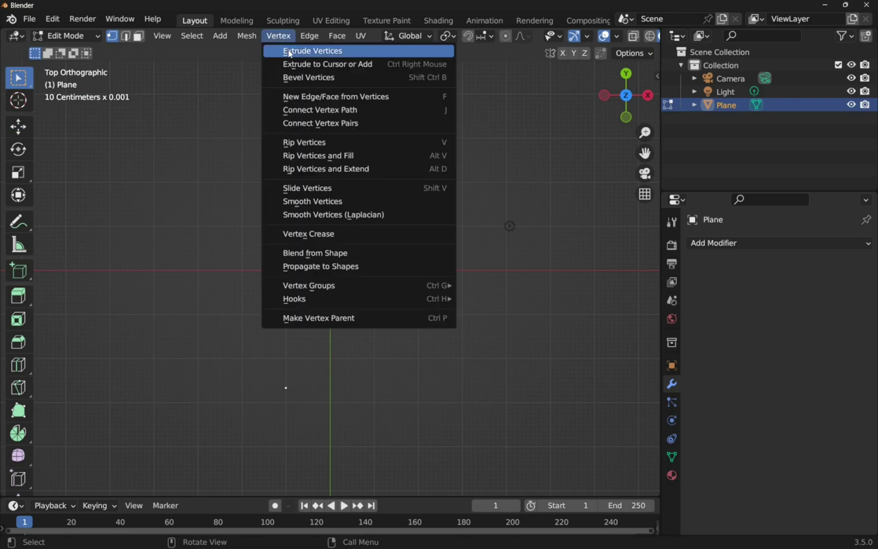
pyautogui.click(290, 51)
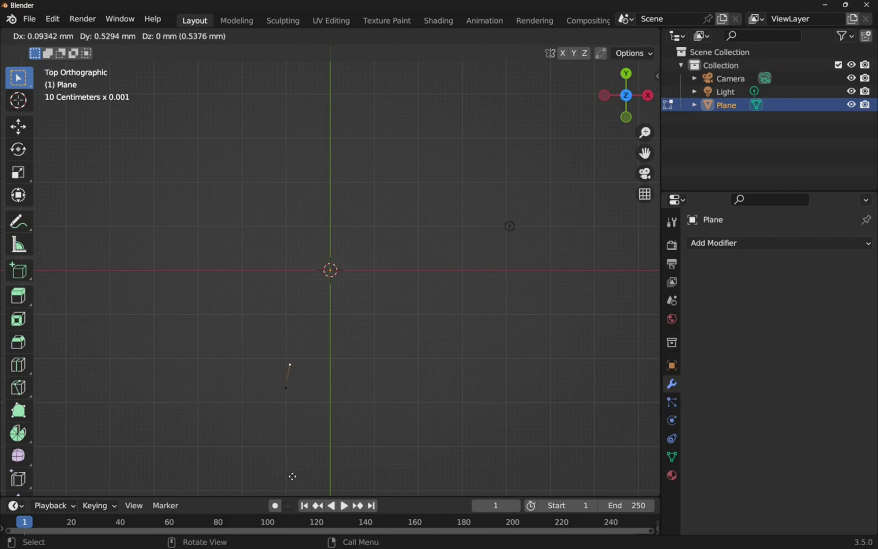
pyautogui.click(288, 476)
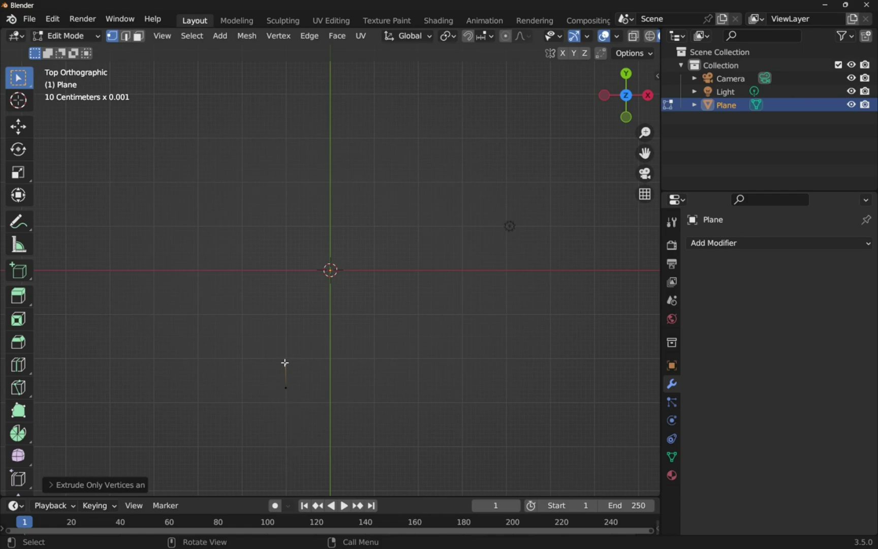
pyautogui.click(285, 362)
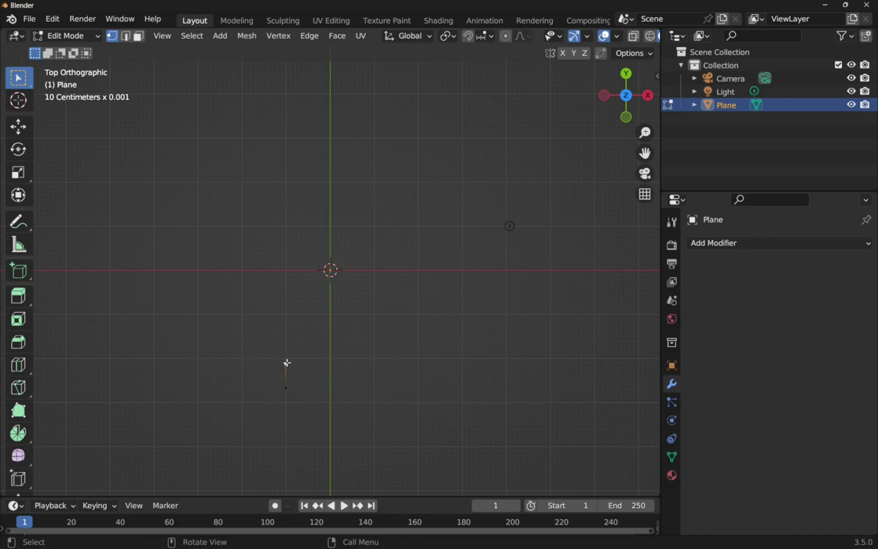
# - Extrude five more vertices upward, curving the profile in toward the Y axis and stopping just short of it, and return to Object Mode
pyautogui.press('e')
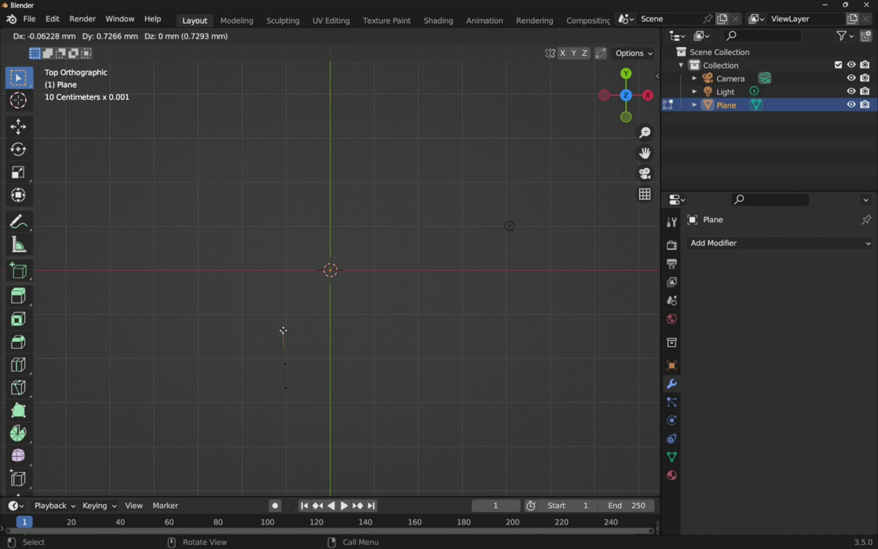
pyautogui.click(284, 331)
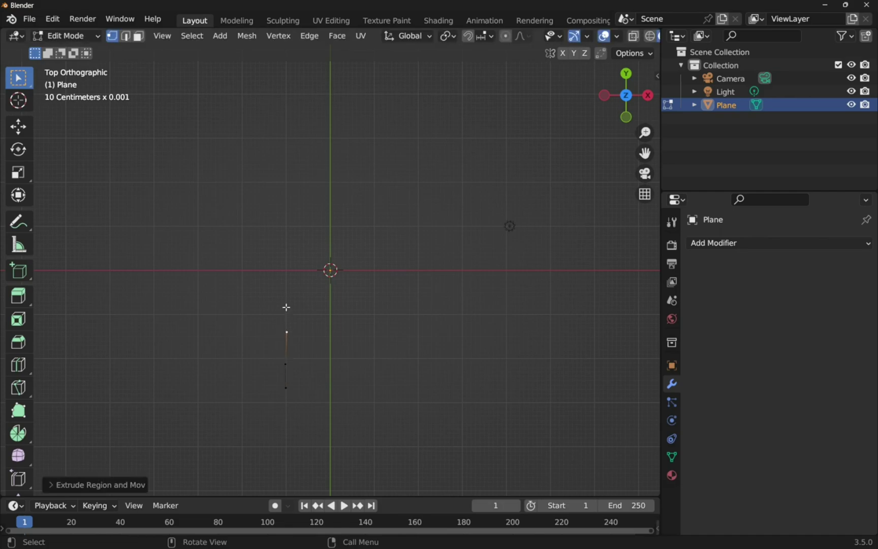
pyautogui.press('e')
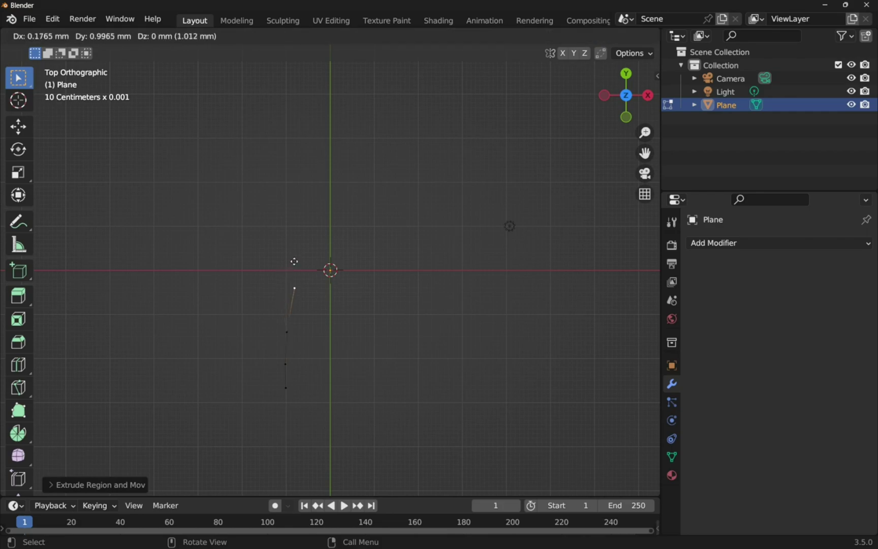
pyautogui.click(287, 265)
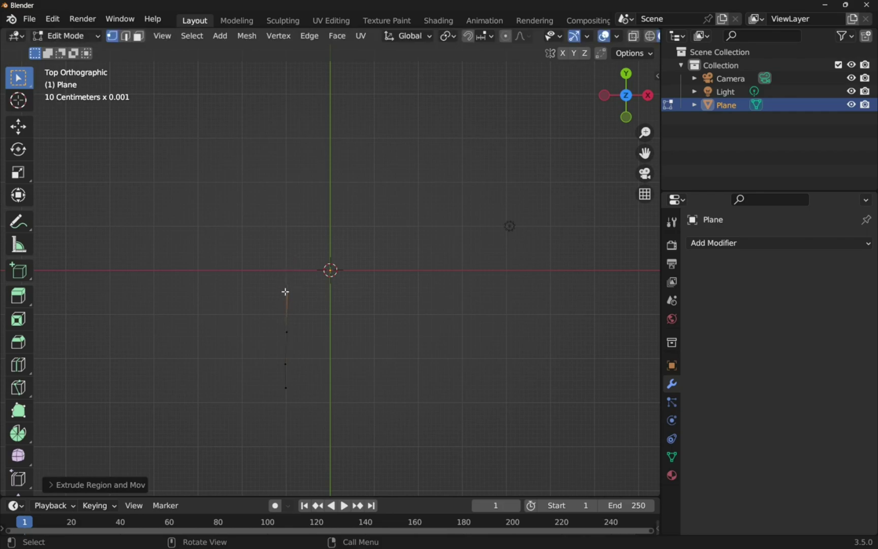
pyautogui.press('e')
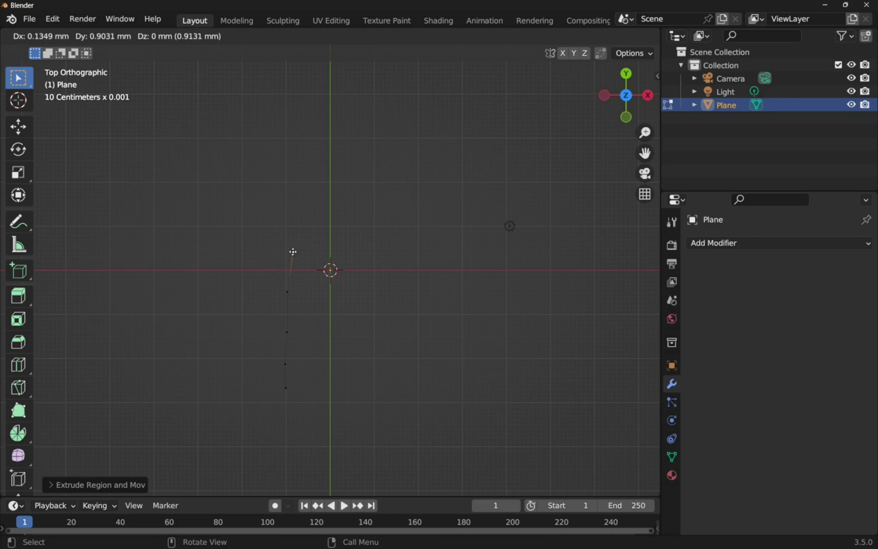
pyautogui.click(292, 251)
pyautogui.press('e')
pyautogui.click(311, 227)
pyautogui.press('e')
pyautogui.click(324, 216)
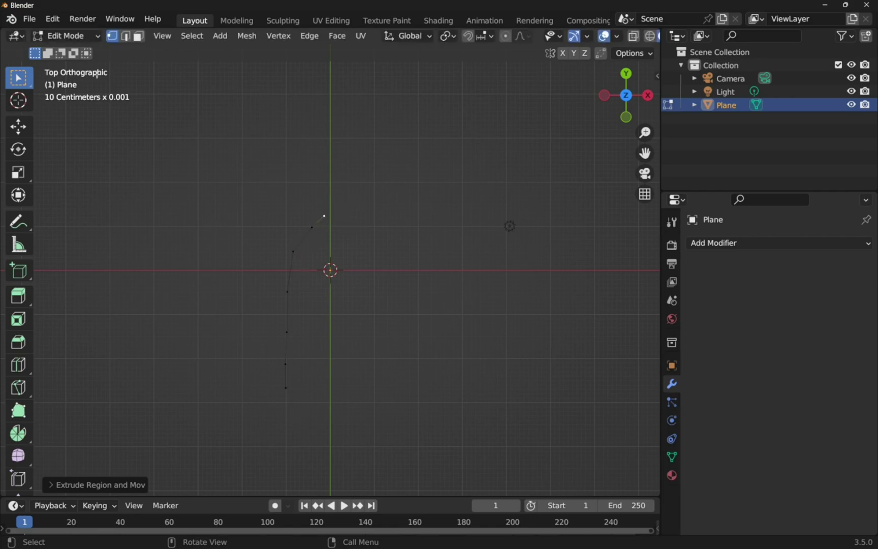
pyautogui.click(73, 36)
pyautogui.click(72, 51)
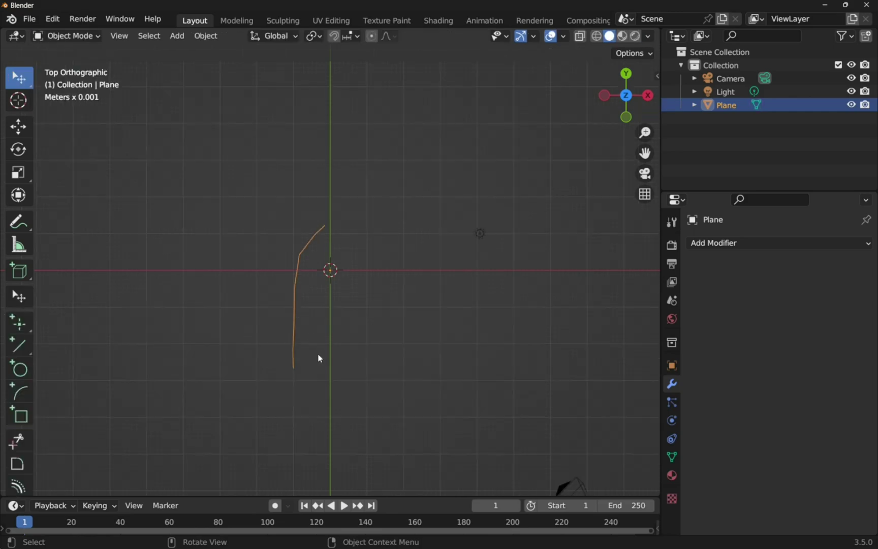
# - Revolve the vertex profile with a Screw modifier around the Y axis
pyautogui.scroll(3, 298, 387)
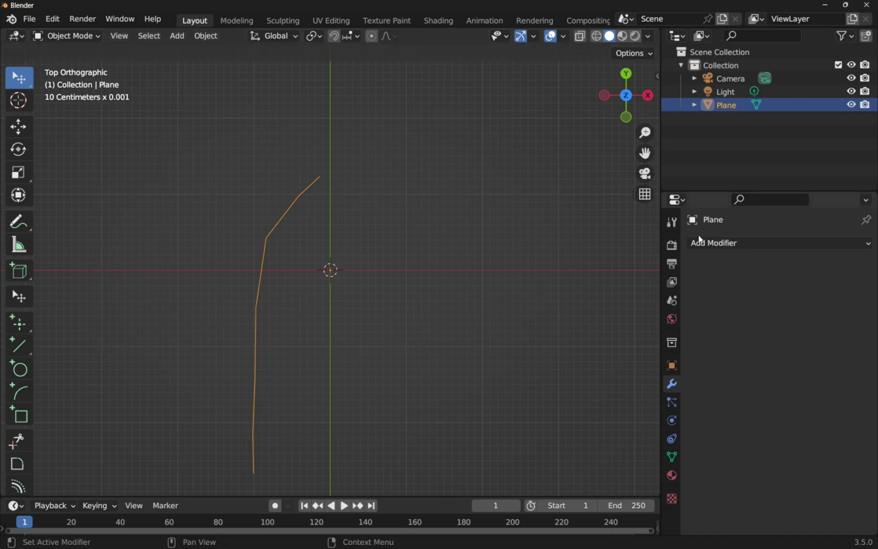
pyautogui.click(746, 245)
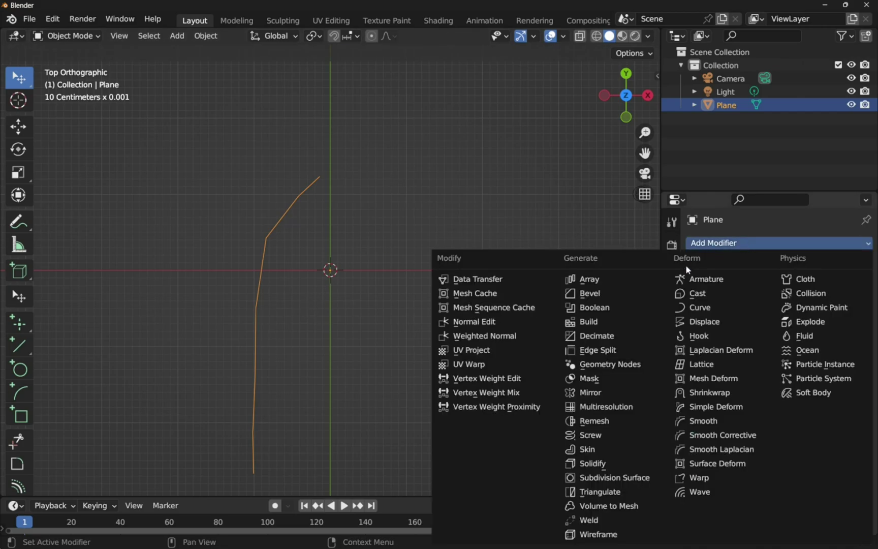
pyautogui.click(617, 436)
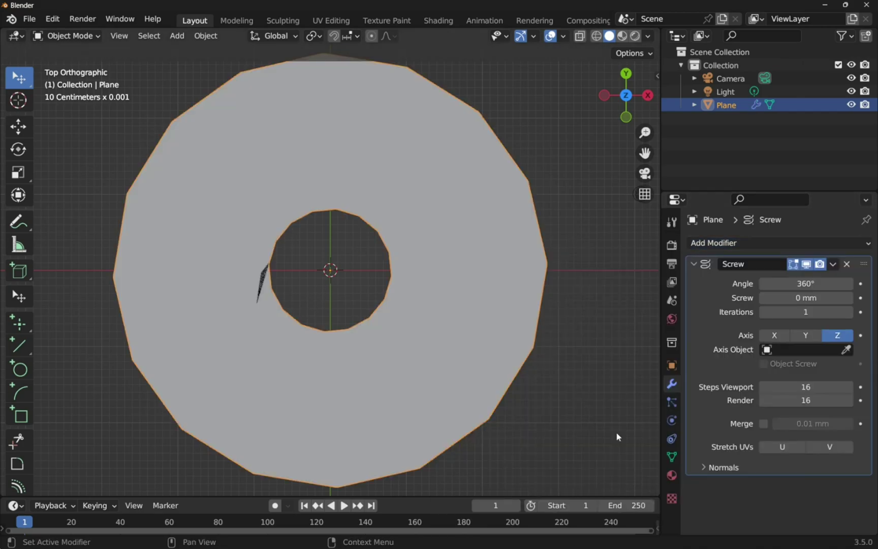
pyautogui.click(812, 336)
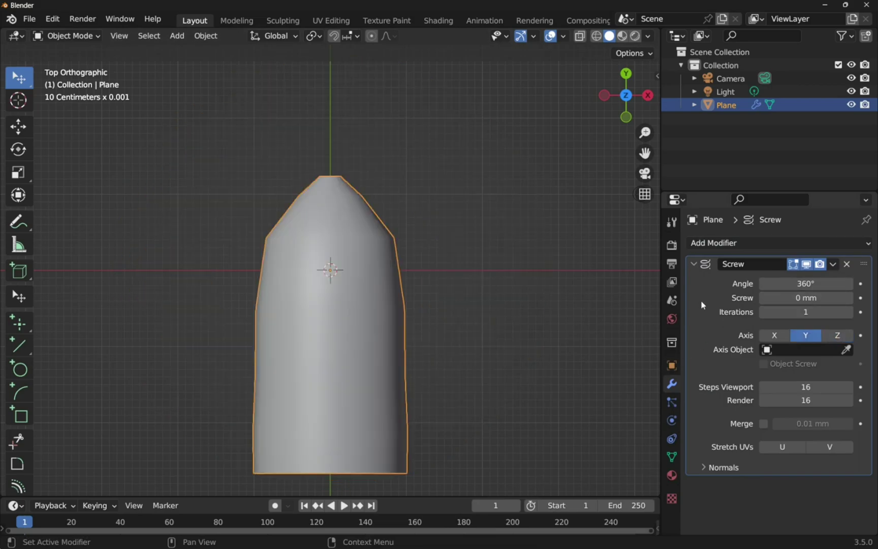
# - Try thickening and smoothing the revolved shell with a Solidify modifier followed by a Subdivision Surface modifier
pyautogui.click(738, 244)
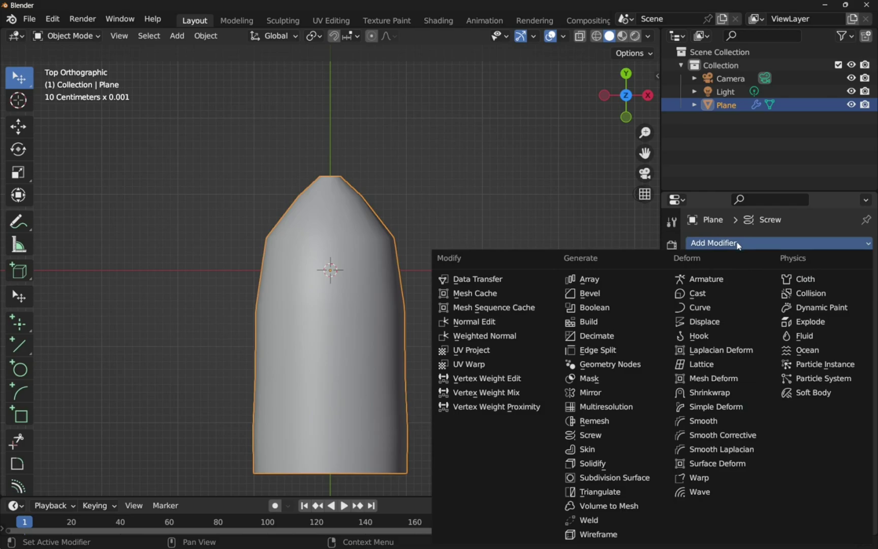
pyautogui.click(625, 468)
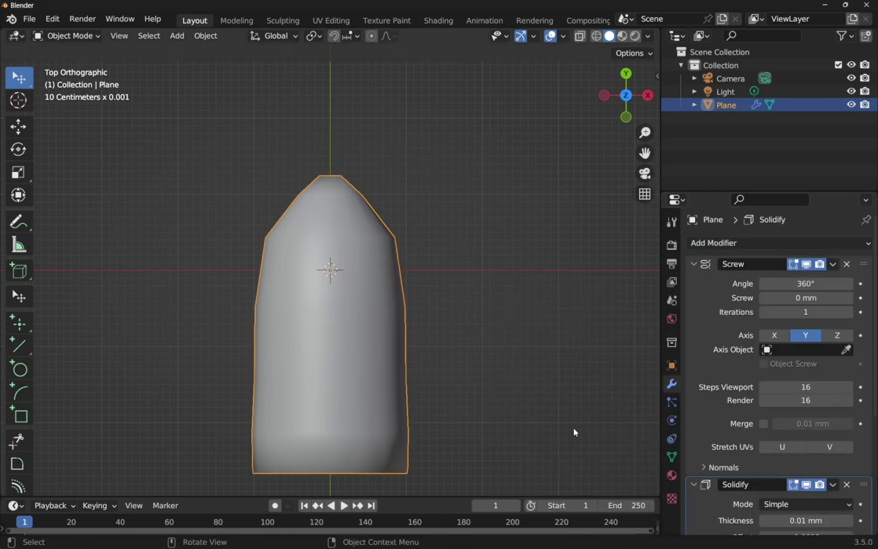
pyautogui.moveTo(571, 428); pyautogui.dragTo(526, 317, button='middle')
pyautogui.click(742, 244)
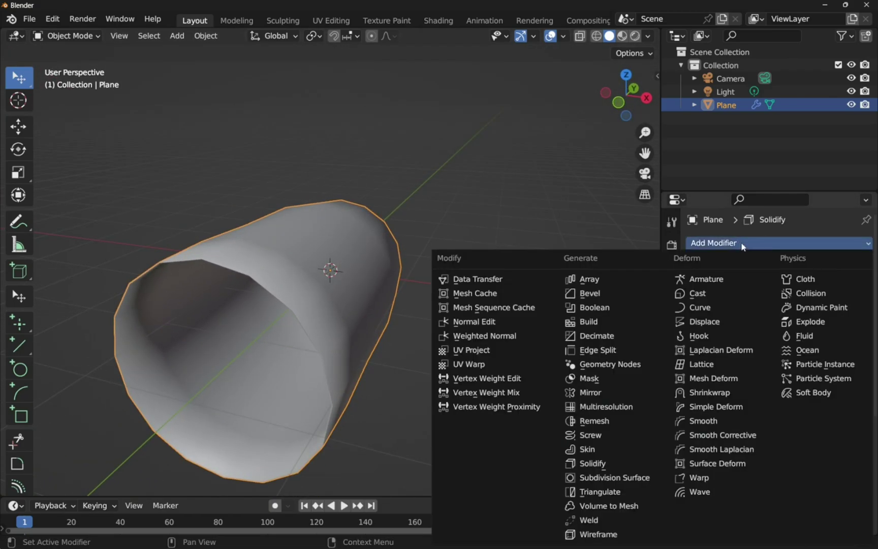
pyautogui.click(600, 478)
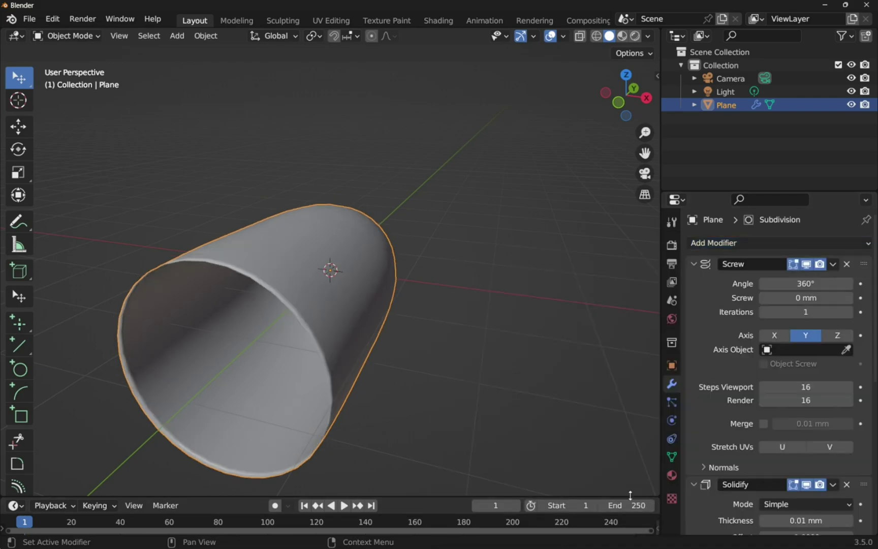
pyautogui.moveTo(521, 370)
pyautogui.mouseDown(button='middle')
pyautogui.moveTo(384, 407)
pyautogui.moveTo(442, 423)
pyautogui.moveTo(527, 392)
pyautogui.moveTo(519, 369)
pyautogui.mouseUp(button='middle')
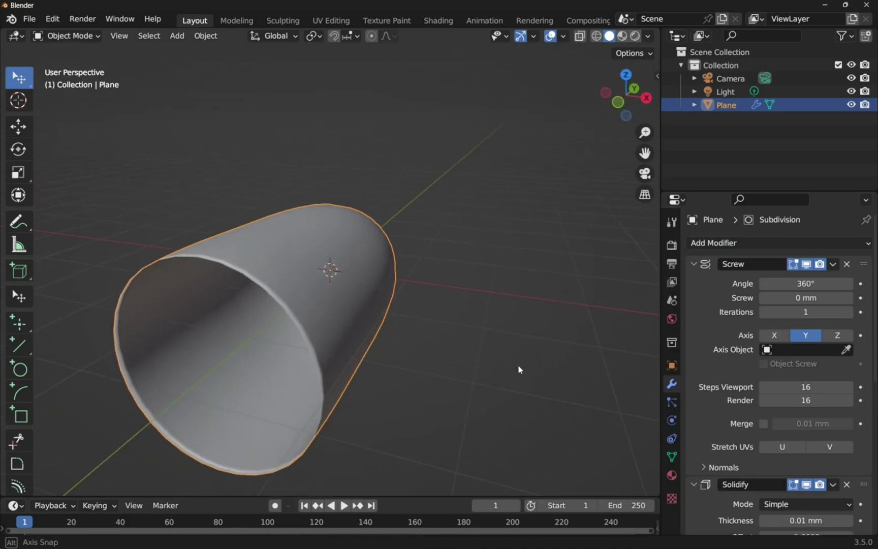
# - Remove the Solidify and Subdivision modifiers, keeping only the Screw modifier
pyautogui.click(846, 485)
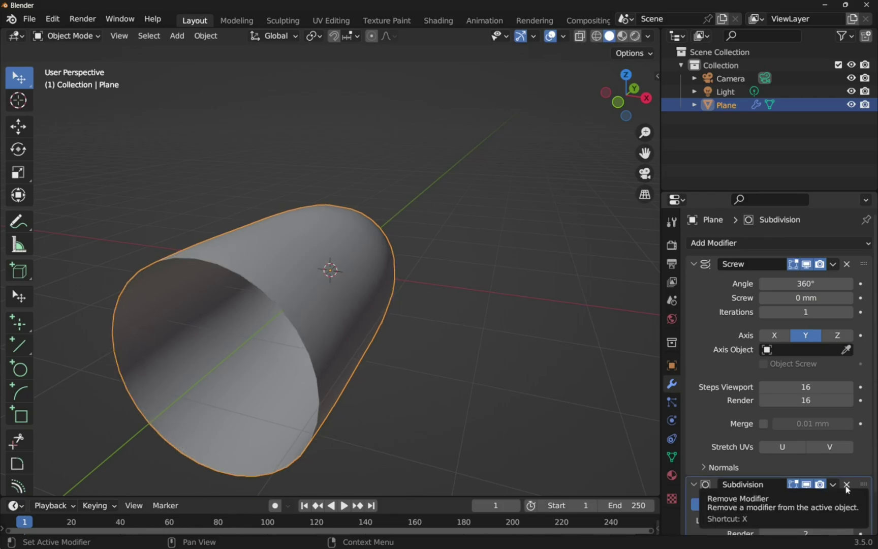
pyautogui.click(846, 485)
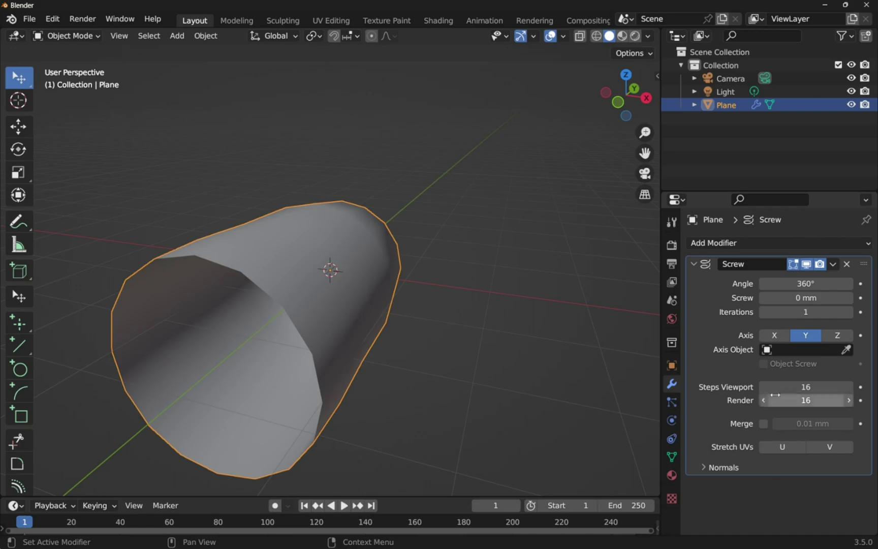
# - Add a Subdivision Surface modifier after the Screw modifier and bring its settings into view
pyautogui.click(761, 244)
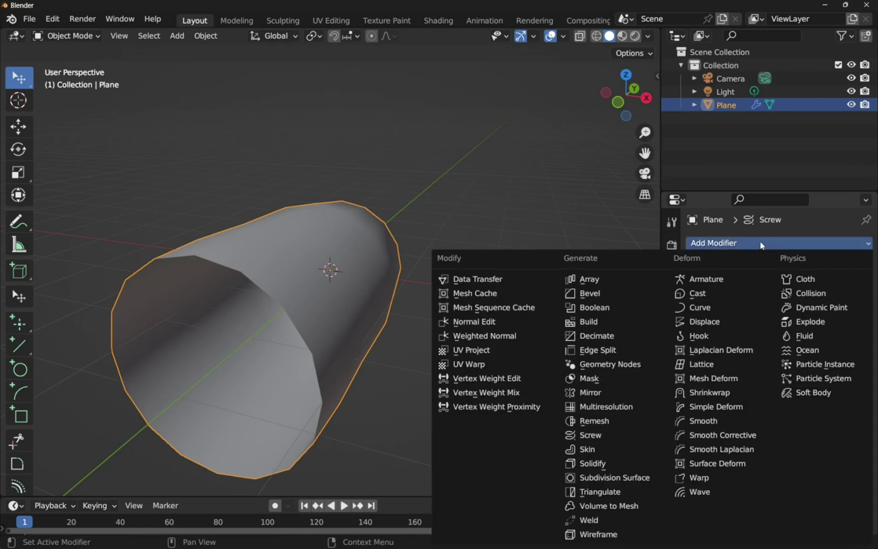
pyautogui.click(641, 482)
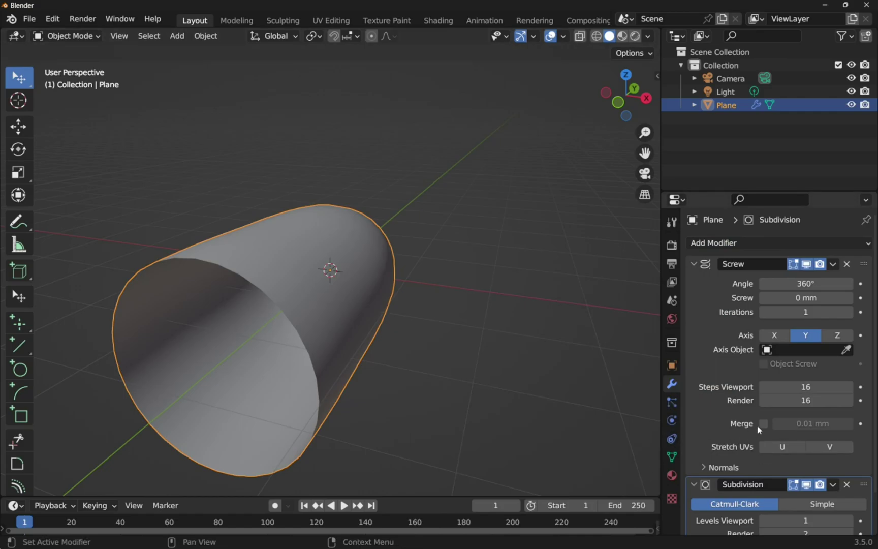
pyautogui.scroll(-2, 759, 430)
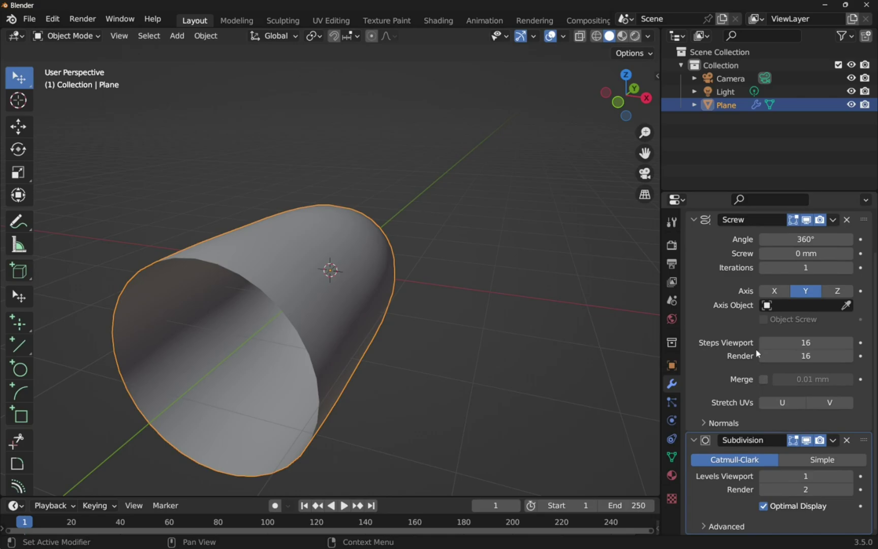
# - Add a Solidify modifier to the plane after the Subdivision Surface modifier to thicken the revolved shell
pyautogui.scroll(2, 746, 322)
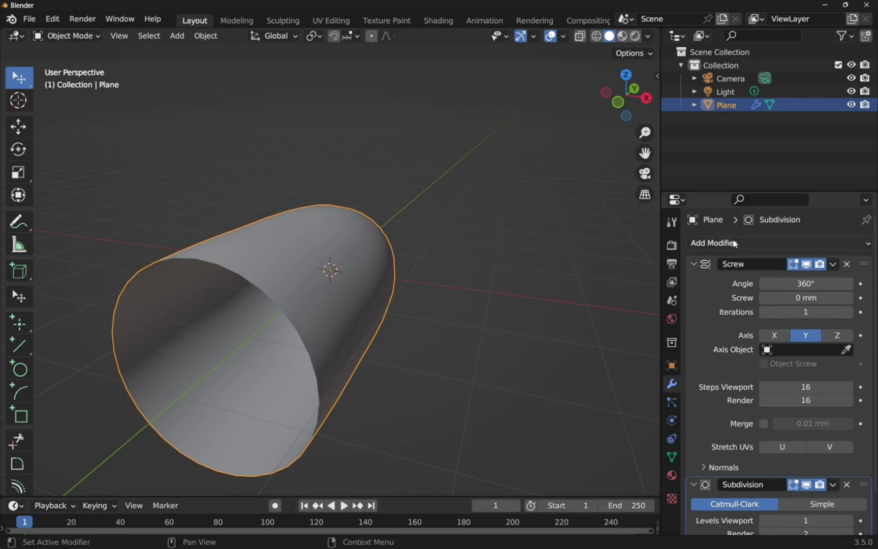
pyautogui.click(808, 240)
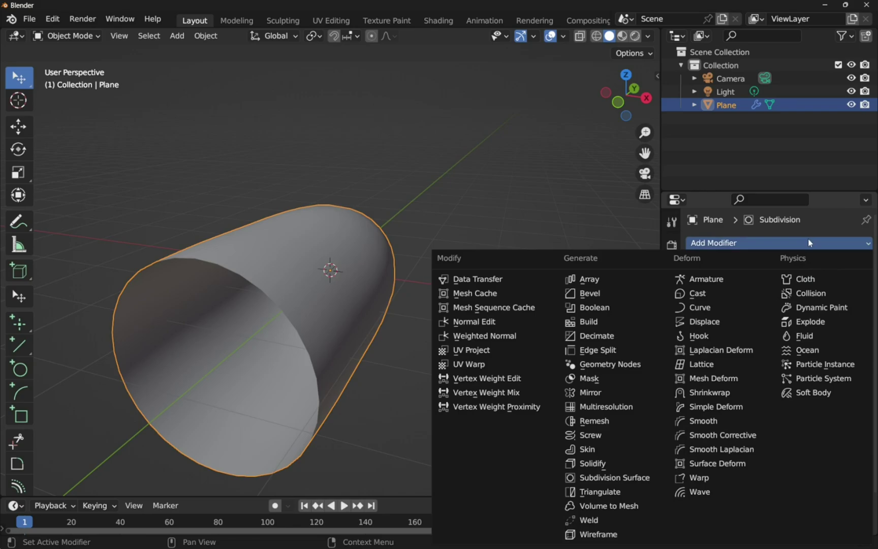
pyautogui.click(626, 463)
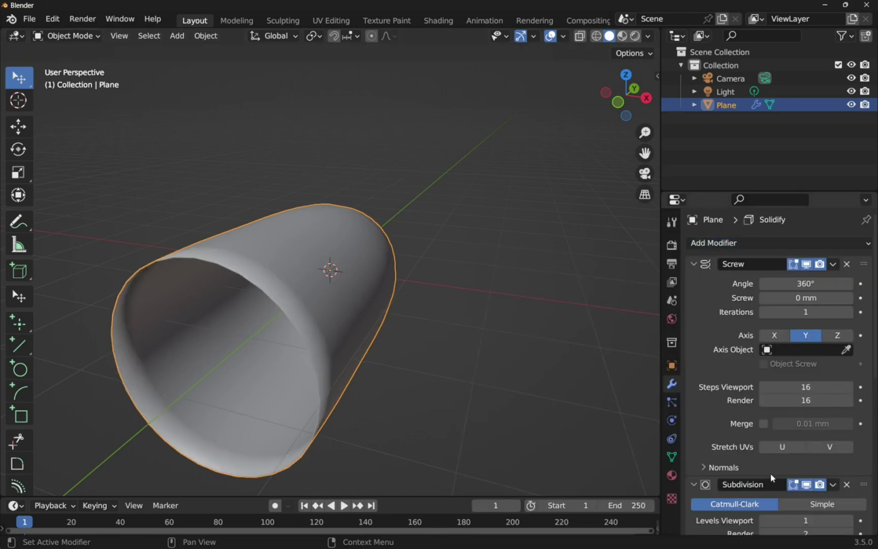
pyautogui.moveTo(398, 381)
pyautogui.mouseDown(button='middle')
pyautogui.moveTo(429, 354)
pyautogui.moveTo(394, 380)
pyautogui.moveTo(411, 381)
pyautogui.mouseUp(button='middle')
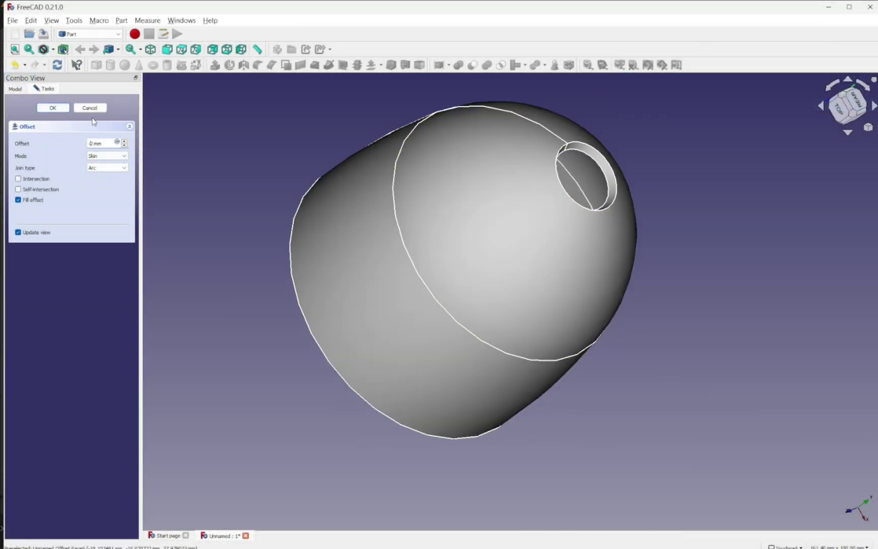
# - In FreeCAD, cancel the pending offset and delete the Revolve feature, keeping only its sketch
pyautogui.click(90, 108)
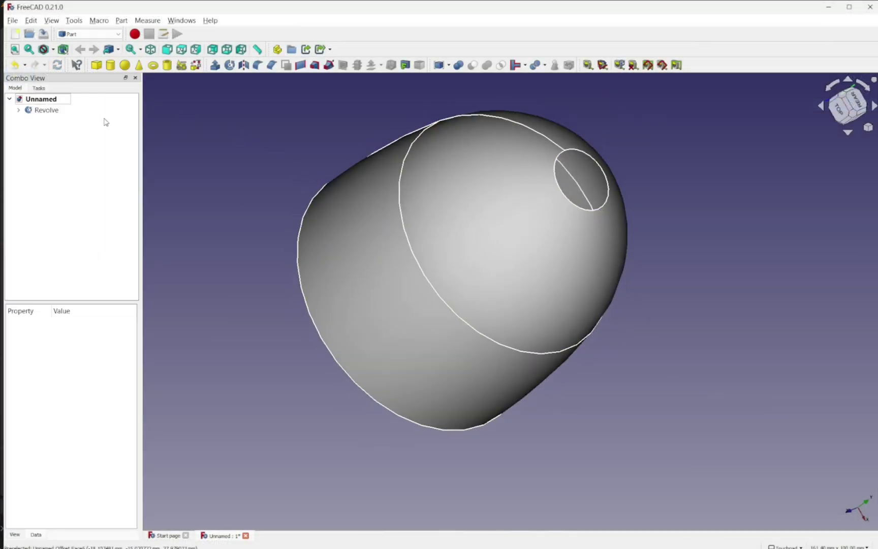
pyautogui.click(54, 111)
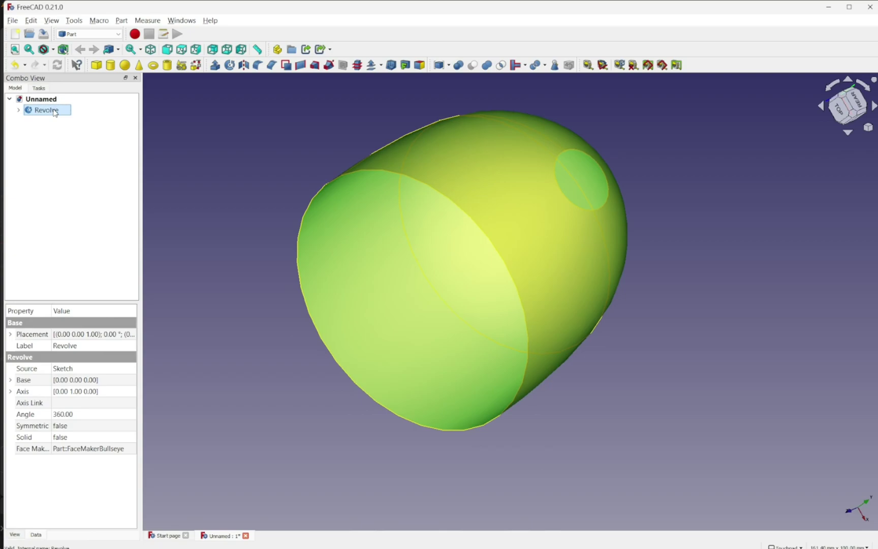
pyautogui.press('Delete')
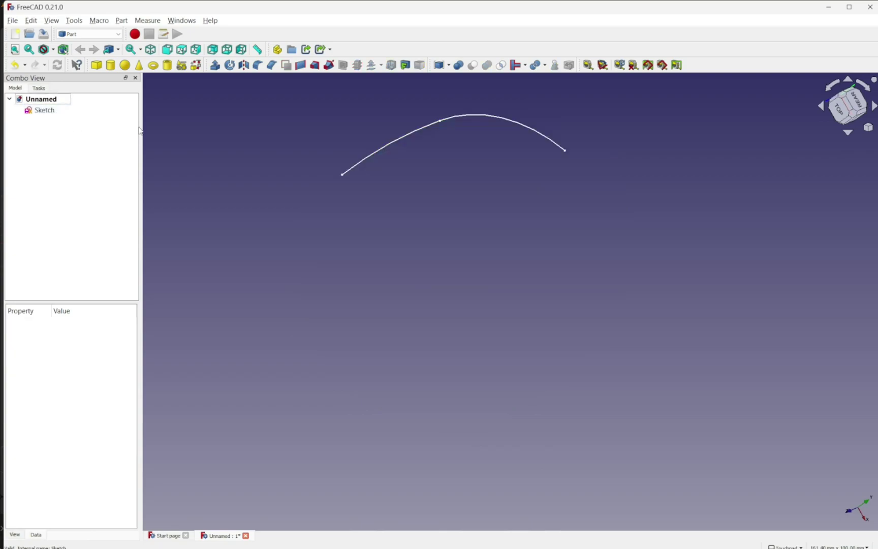
# - Switch to the Part Design workbench, create a new body and move the existing sketch into it
pyautogui.click(94, 35)
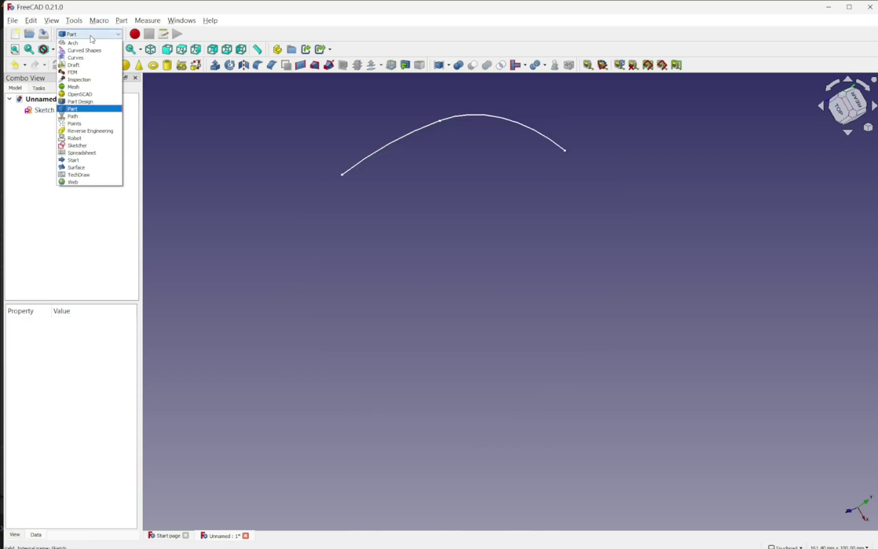
pyautogui.click(84, 101)
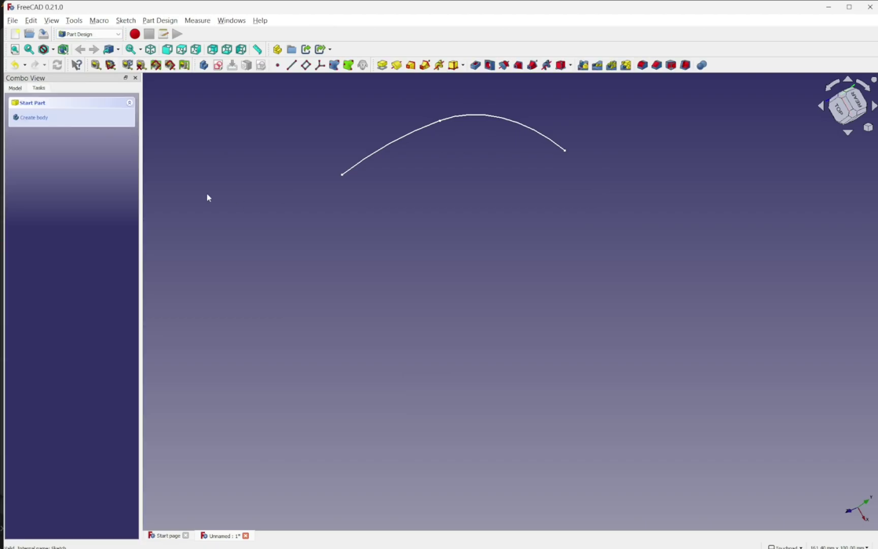
pyautogui.click(15, 88)
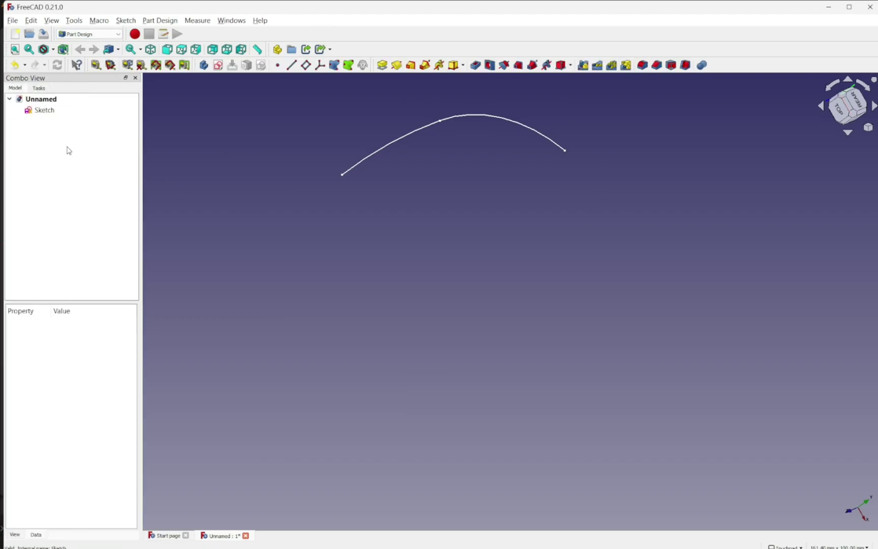
pyautogui.click(203, 65)
pyautogui.moveTo(37, 113)
pyautogui.mouseDown()
pyautogui.moveTo(55, 129)
pyautogui.moveTo(46, 122)
pyautogui.mouseUp()
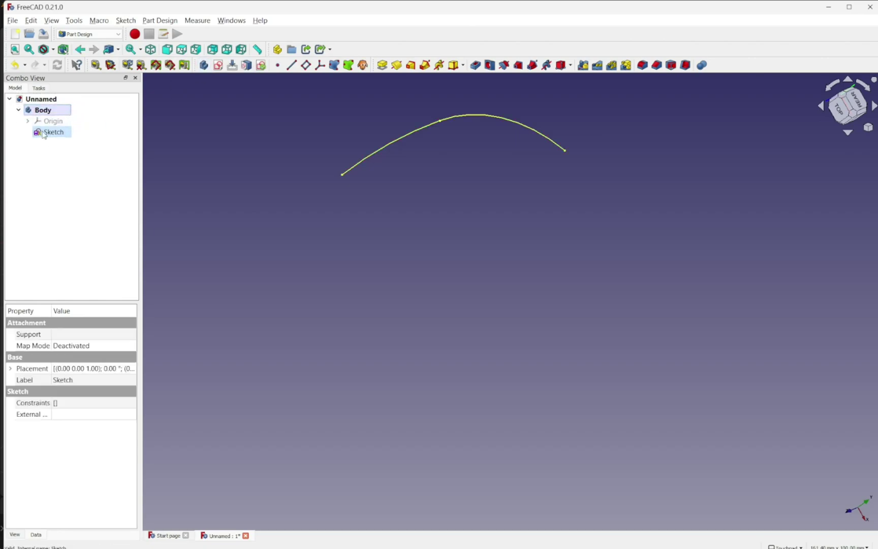
# - Try to revolve the open two-arc sketch 360° around the vertical sketch axis
pyautogui.click(56, 132)
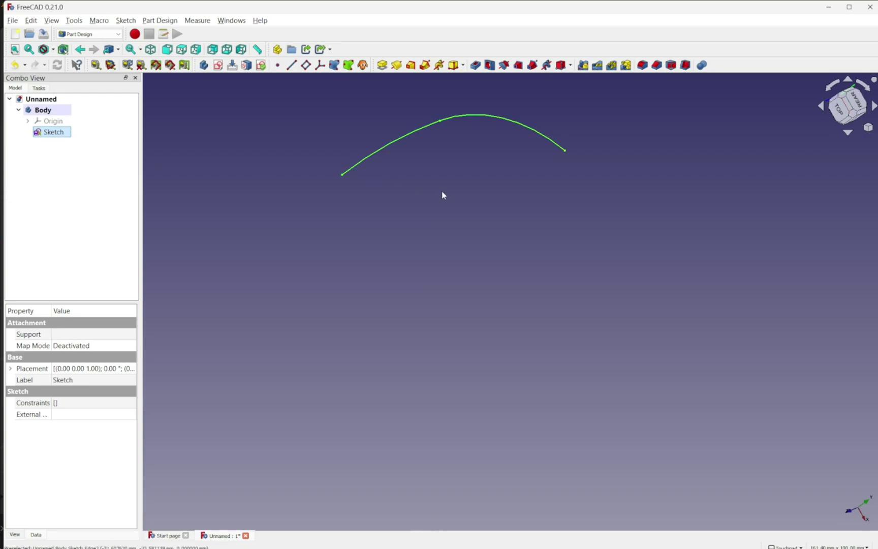
pyautogui.moveTo(431, 196)
pyautogui.mouseDown(button='middle')
pyautogui.moveTo(470, 238)
pyautogui.moveTo(455, 188)
pyautogui.moveTo(437, 174)
pyautogui.moveTo(485, 288)
pyautogui.moveTo(520, 309)
pyautogui.mouseUp(button='middle')
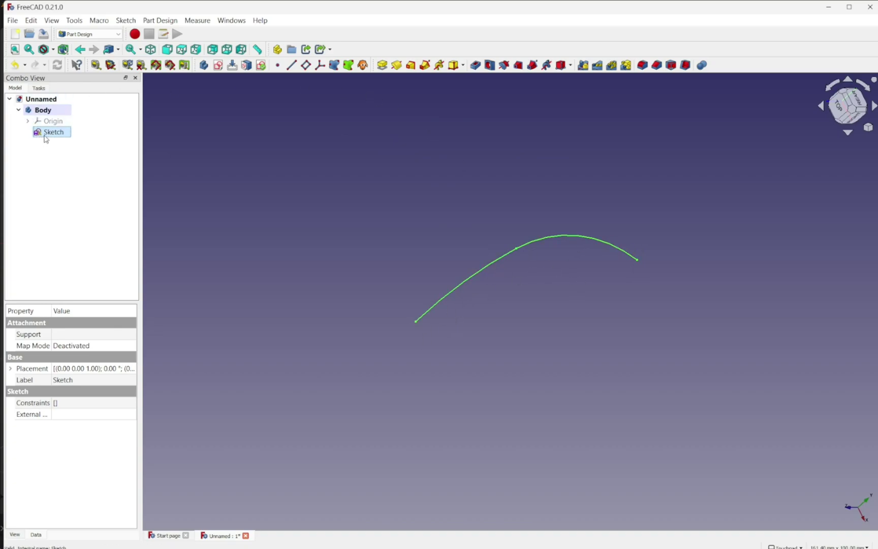
pyautogui.click(397, 65)
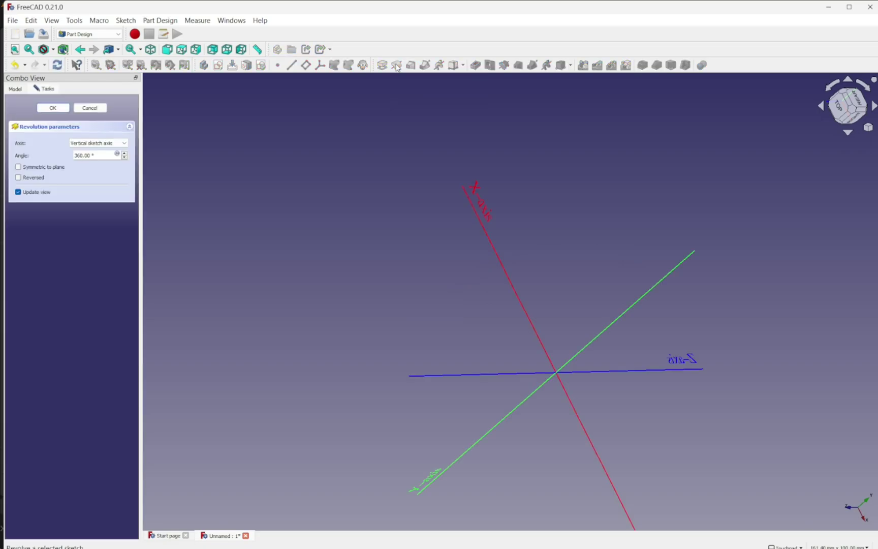
pyautogui.click(51, 109)
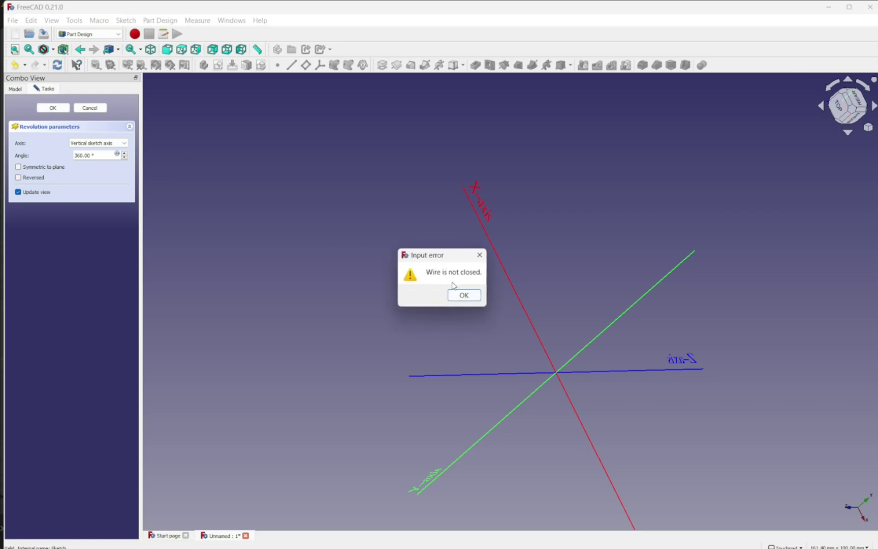
pyautogui.click(463, 296)
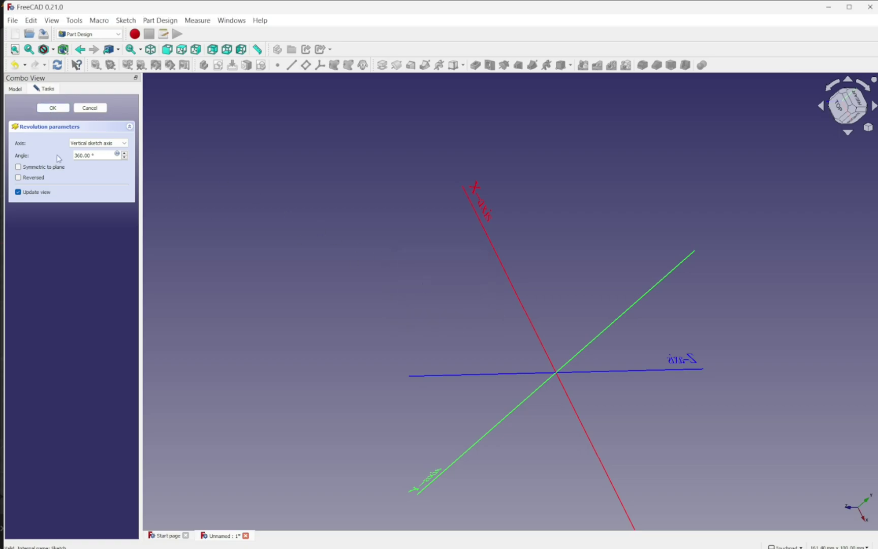
pyautogui.click(87, 108)
# - Edit the sketch and draw two connected arcs just inside the existing upper and lower arcs
pyautogui.doubleClick(53, 133)
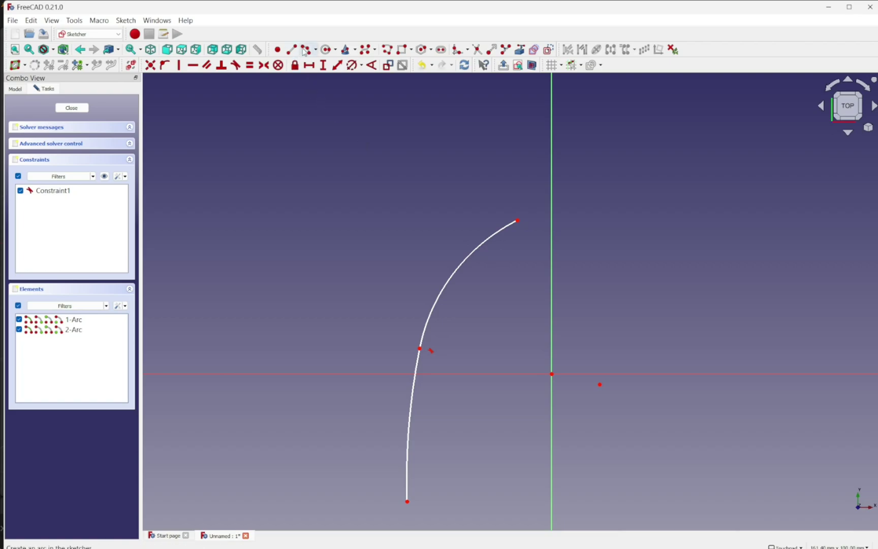
pyautogui.click(322, 66)
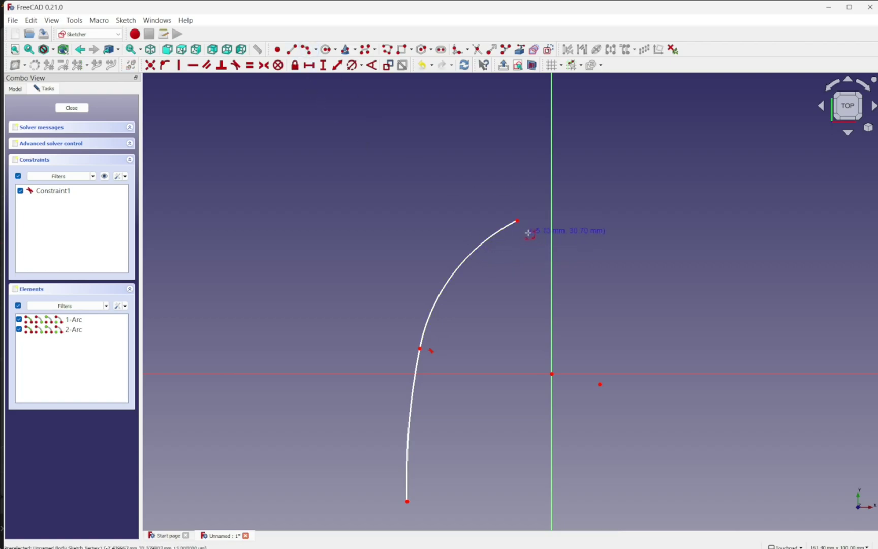
pyautogui.click(530, 235)
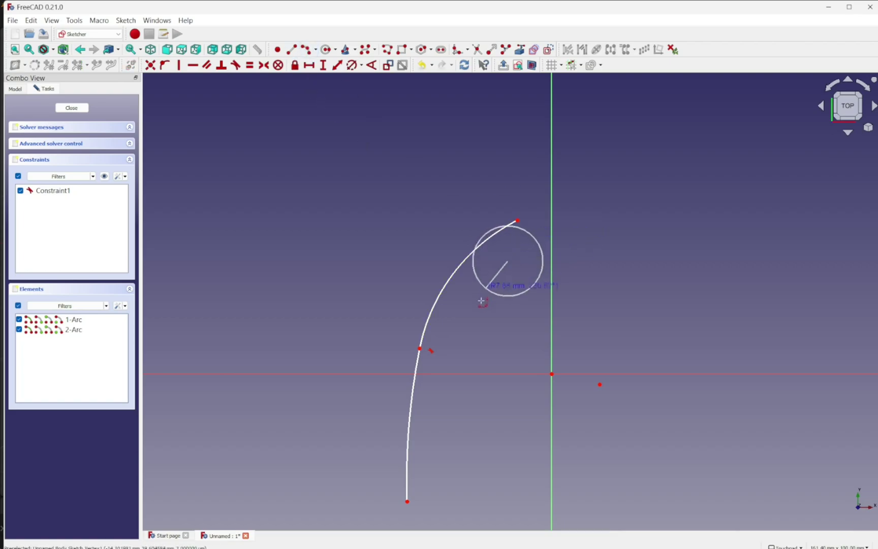
pyautogui.click(445, 357)
pyautogui.click(444, 358)
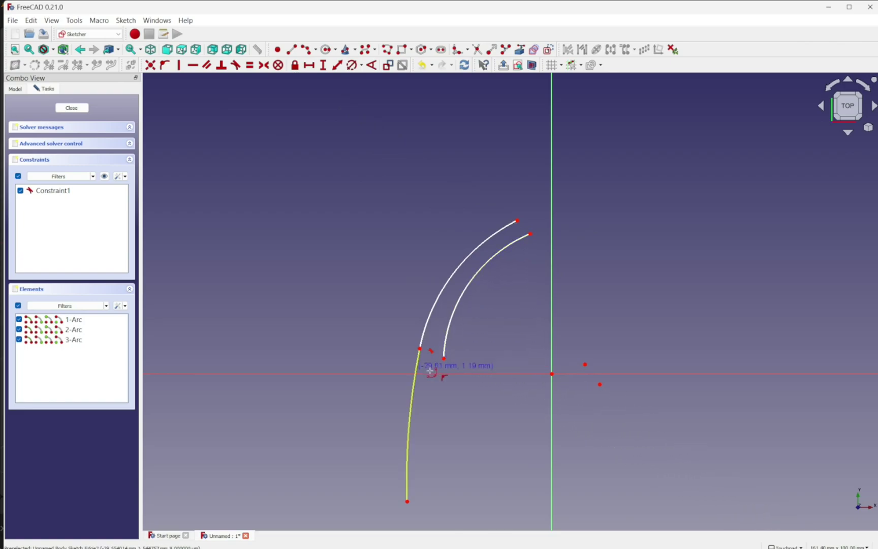
pyautogui.click(443, 359)
pyautogui.click(437, 492)
pyautogui.click(432, 448)
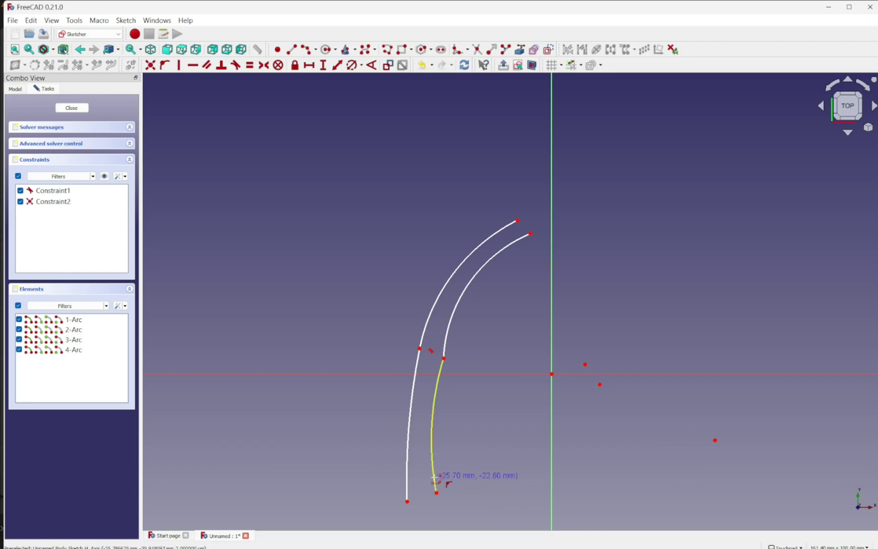
# - Make the two inner arcs tangent at their joint and reposition them to run alongside the outer curve
pyautogui.click(434, 414)
pyautogui.click(447, 339)
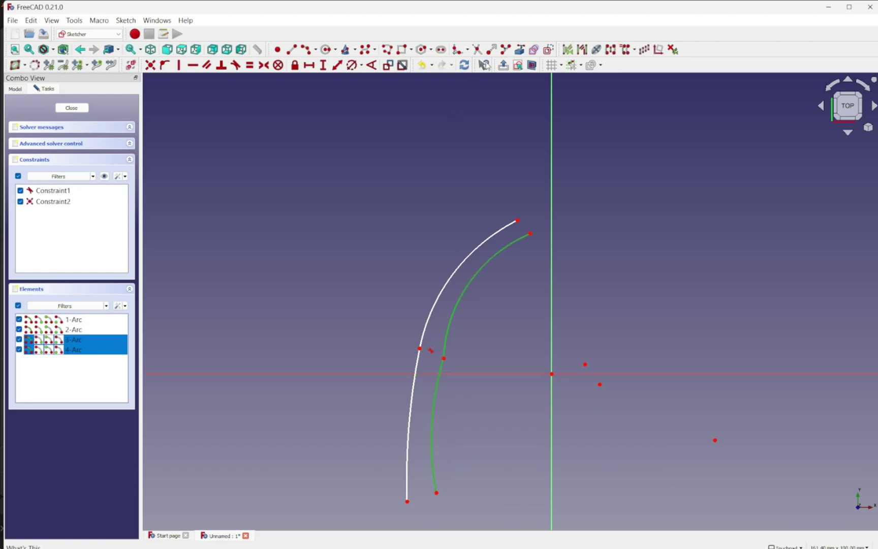
pyautogui.click(236, 66)
pyautogui.click(444, 299)
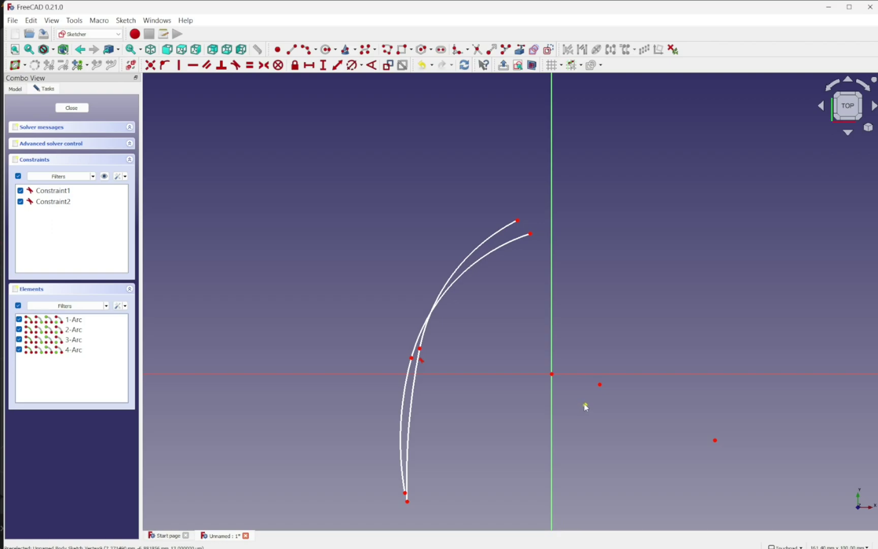
pyautogui.moveTo(585, 407); pyautogui.dragTo(652, 424)
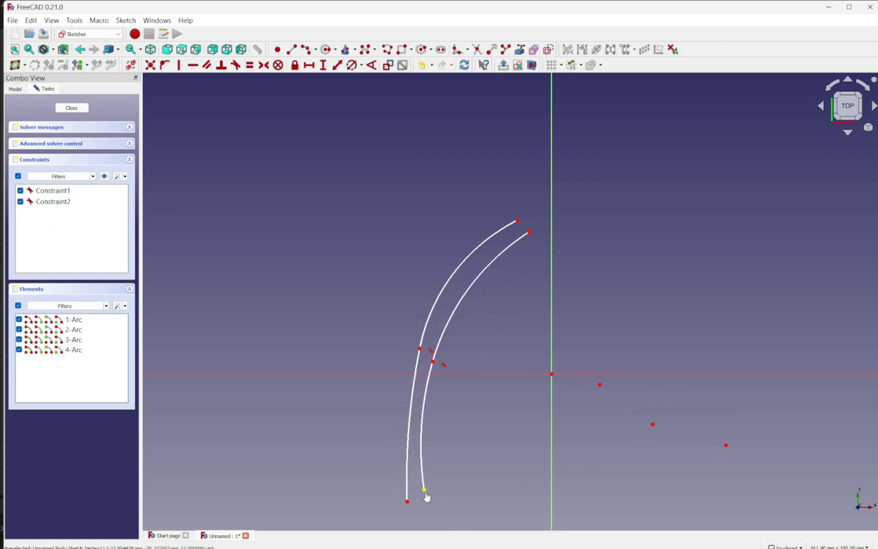
pyautogui.moveTo(426, 496)
pyautogui.mouseDown()
pyautogui.moveTo(428, 508)
pyautogui.moveTo(431, 500)
pyautogui.mouseUp()
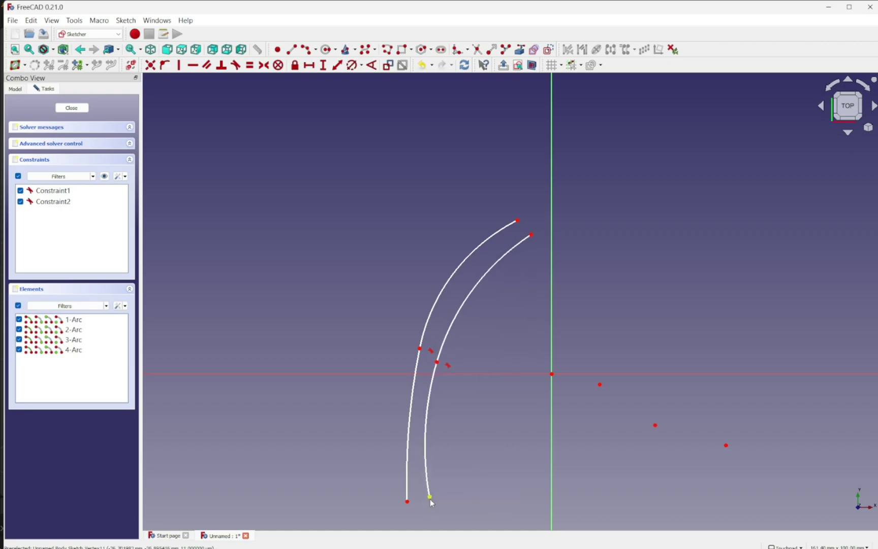
# - Close the profile with straight lines joining the outer and inner curves at their lower and upper ends
pyautogui.click(291, 50)
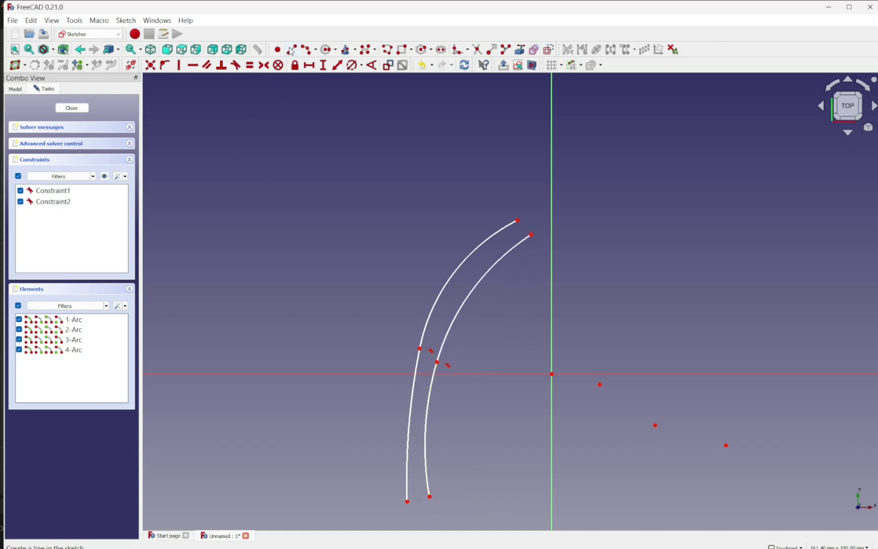
pyautogui.click(407, 501)
pyautogui.click(430, 495)
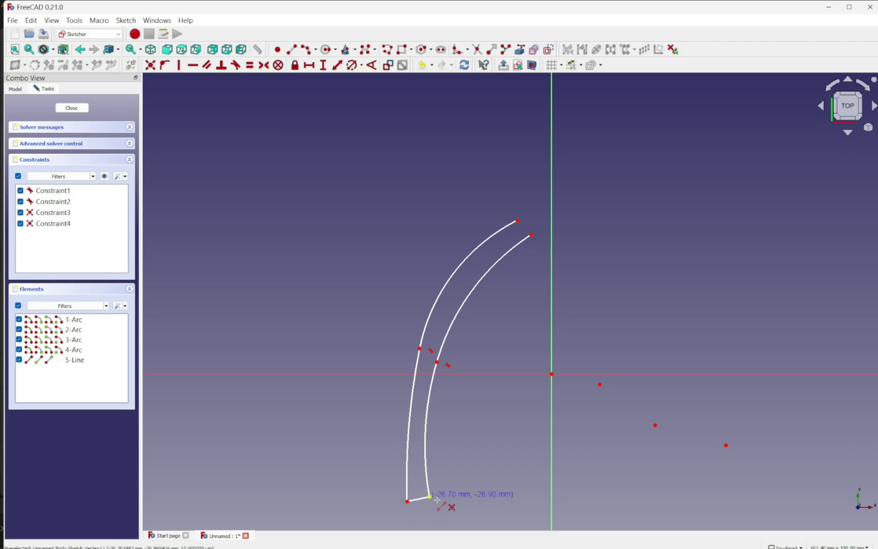
pyautogui.click(517, 220)
pyautogui.click(531, 234)
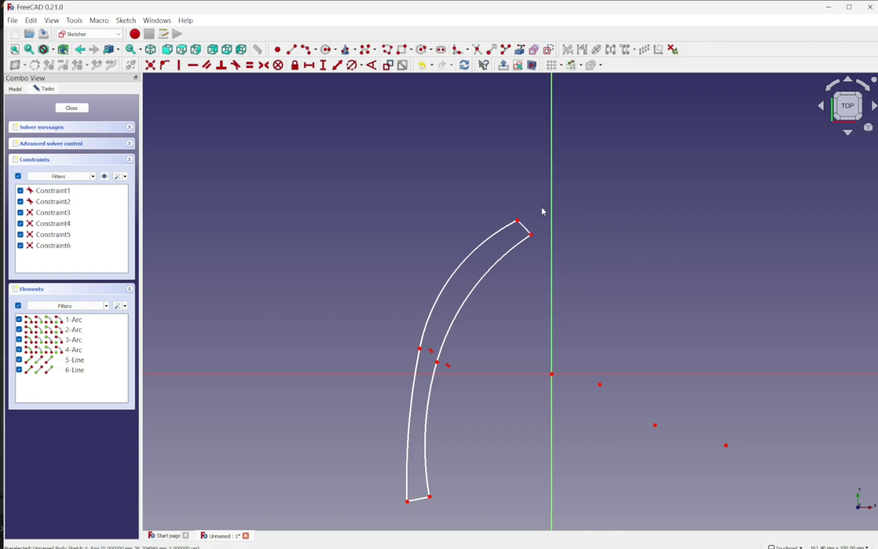
# - Widen the profile by moving the inner curve's upper endpoint, and constrain the upper closing line to vertical
pyautogui.moveTo(531, 234); pyautogui.dragTo(543, 251)
pyautogui.click(531, 238)
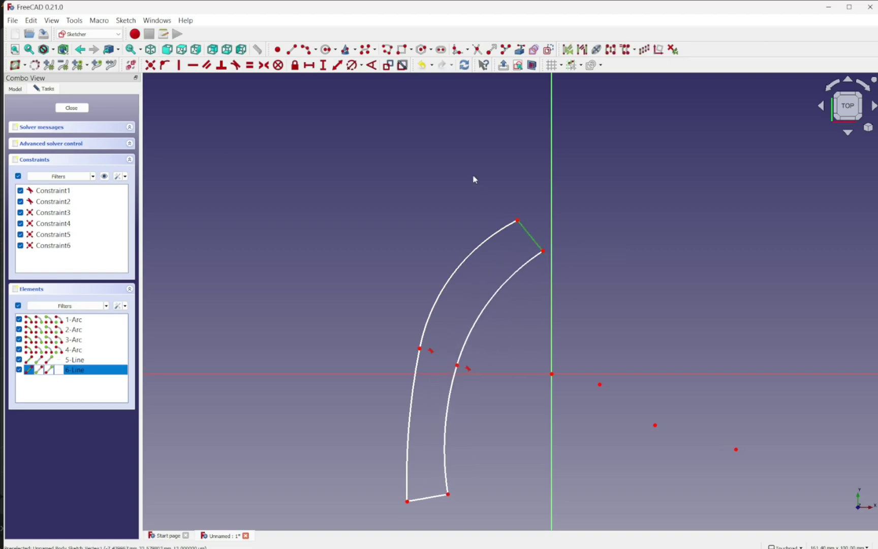
pyautogui.click(179, 65)
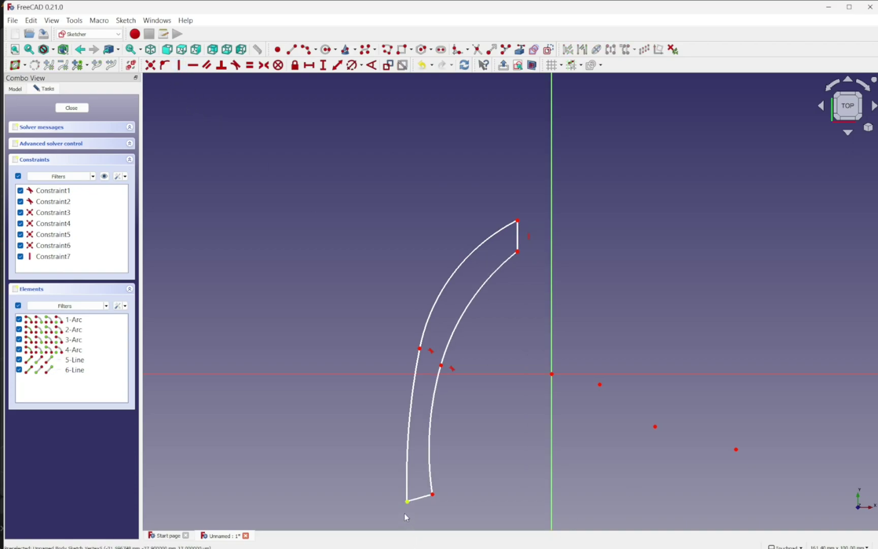
# - Constrain the closing line at the profile's lower end to horizontal
pyautogui.moveTo(405, 516)
pyautogui.keyDown('alt'); pyautogui.mouseDown(button='middle')
pyautogui.moveTo(447, 447)
pyautogui.moveTo(500, 392)
pyautogui.moveTo(485, 336)
pyautogui.mouseUp(button='middle'); pyautogui.keyUp('alt')
pyautogui.click(424, 348)
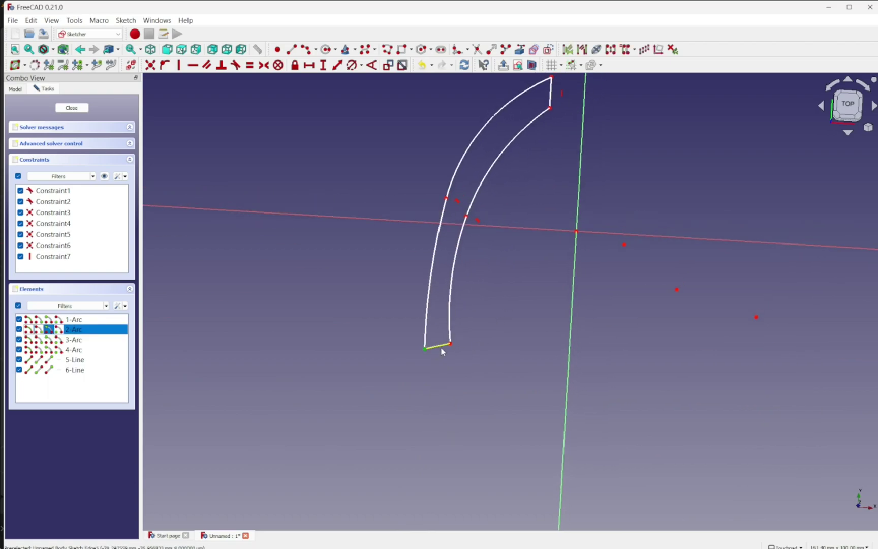
pyautogui.click(441, 346)
pyautogui.click(455, 386)
pyautogui.click(439, 349)
pyautogui.click(192, 65)
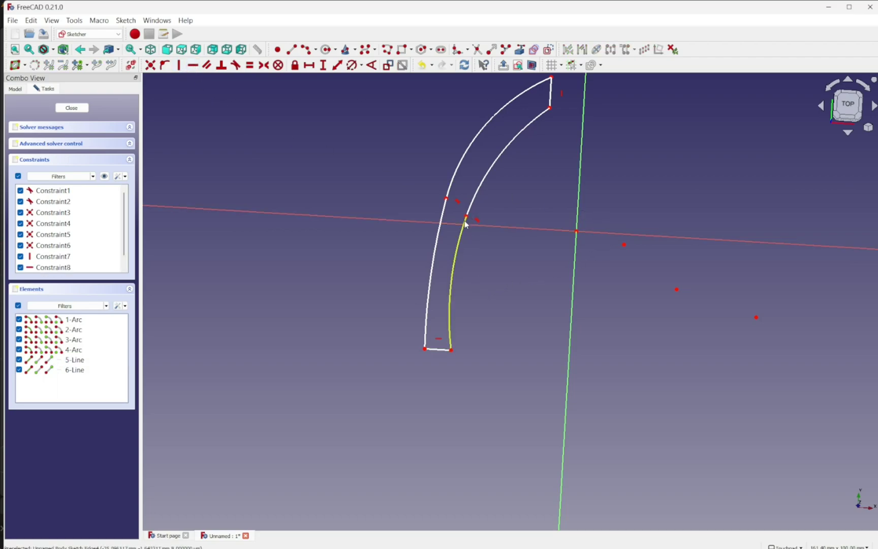
# - Adjust the inner arcs' joint and the outer arc's centre to refine the wall thickness, and finish the sketch
pyautogui.scroll(6, 467, 216)
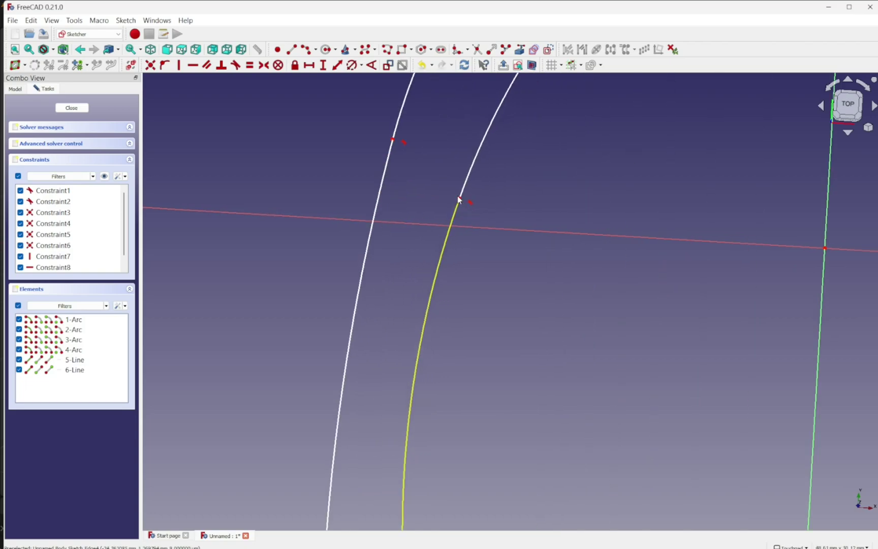
pyautogui.moveTo(459, 200)
pyautogui.mouseDown()
pyautogui.moveTo(484, 190)
pyautogui.moveTo(453, 187)
pyautogui.mouseUp()
pyautogui.scroll(-5, 562, 367)
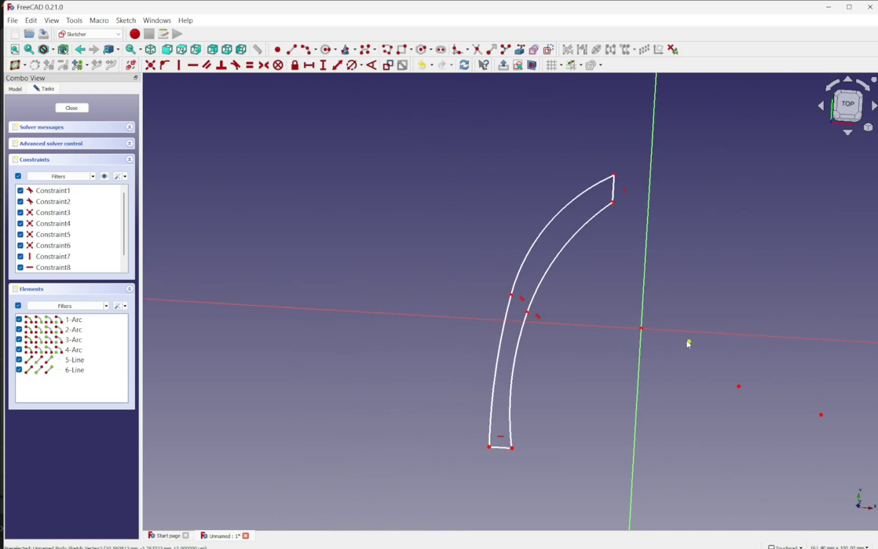
pyautogui.moveTo(687, 344)
pyautogui.mouseDown()
pyautogui.moveTo(690, 325)
pyautogui.moveTo(670, 357)
pyautogui.moveTo(689, 348)
pyautogui.moveTo(699, 358)
pyautogui.mouseUp()
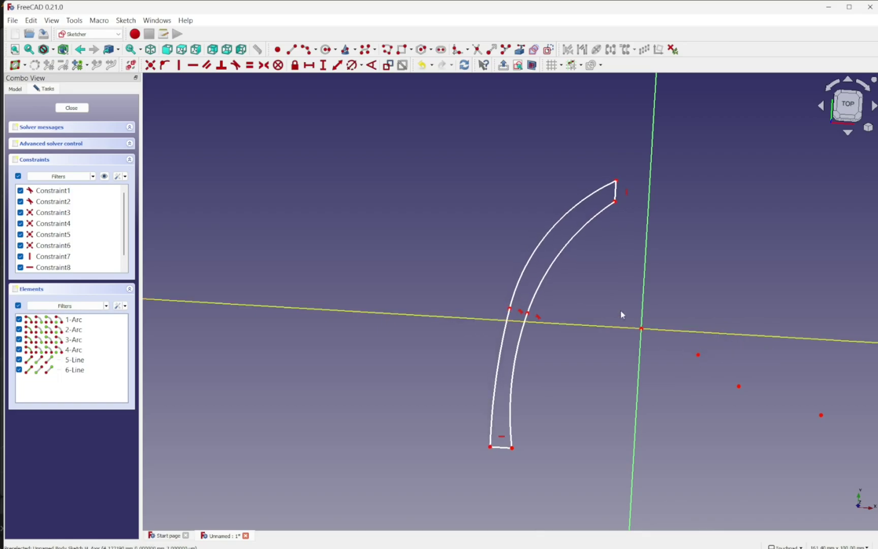
pyautogui.click(71, 107)
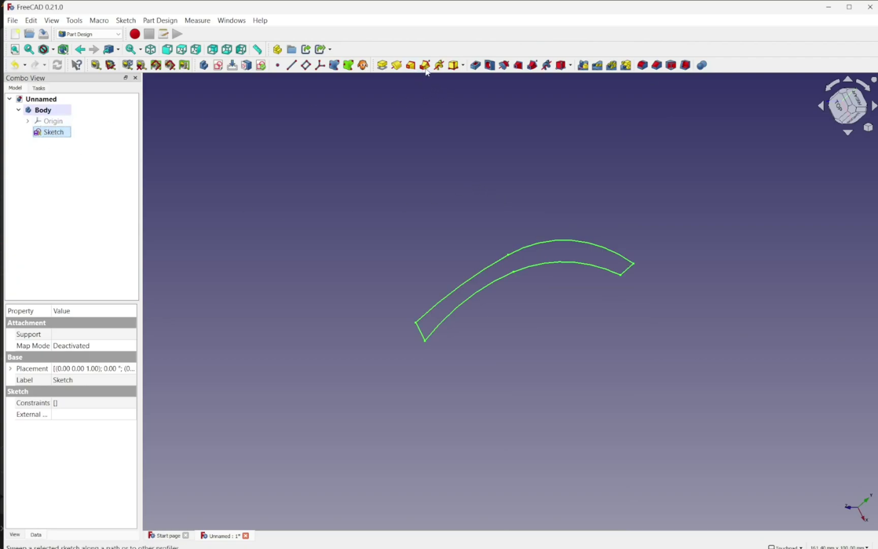
# - Revolve the closed profile 360° around the vertical sketch axis and examine the hollow solid from its open end
pyautogui.click(396, 65)
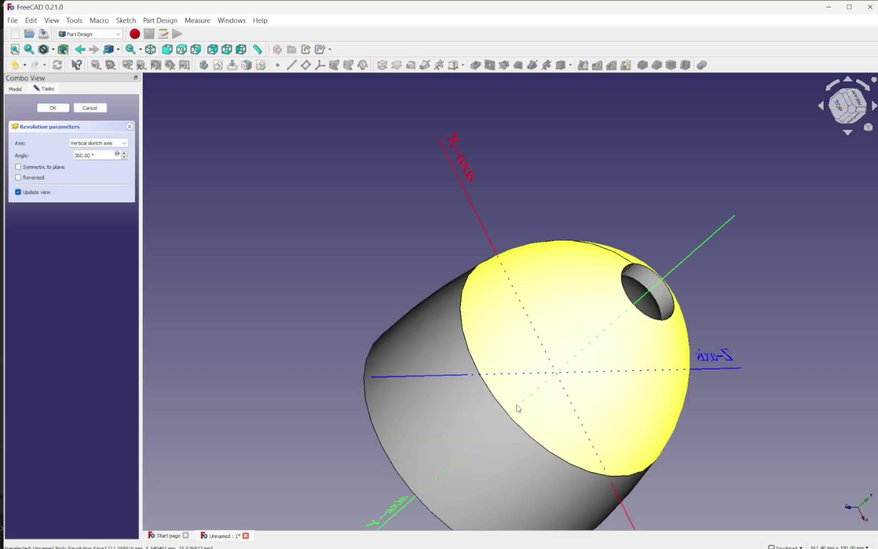
pyautogui.click(53, 107)
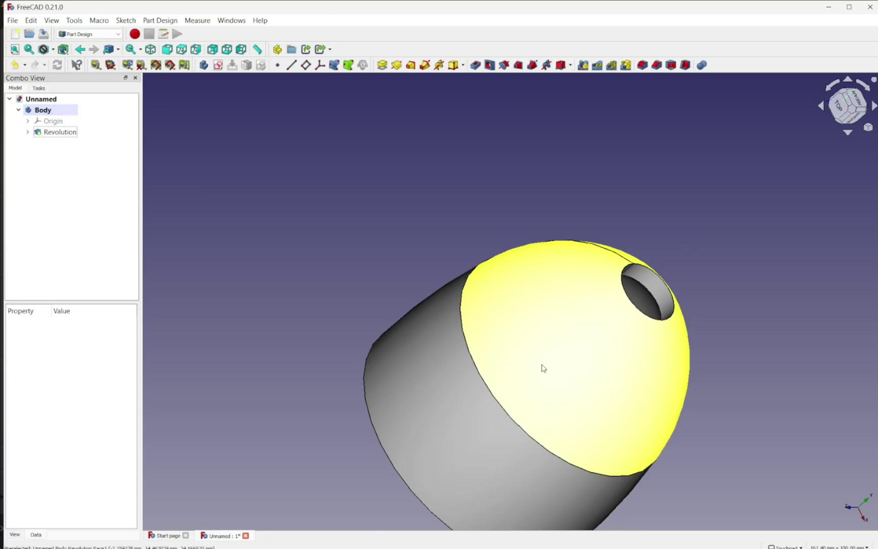
pyautogui.moveTo(533, 378); pyautogui.dragTo(554, 254, button='middle')
pyautogui.keyDown('shift'); pyautogui.moveTo(752, 337); pyautogui.dragTo(631, 425, button='middle'); pyautogui.keyUp('shift')
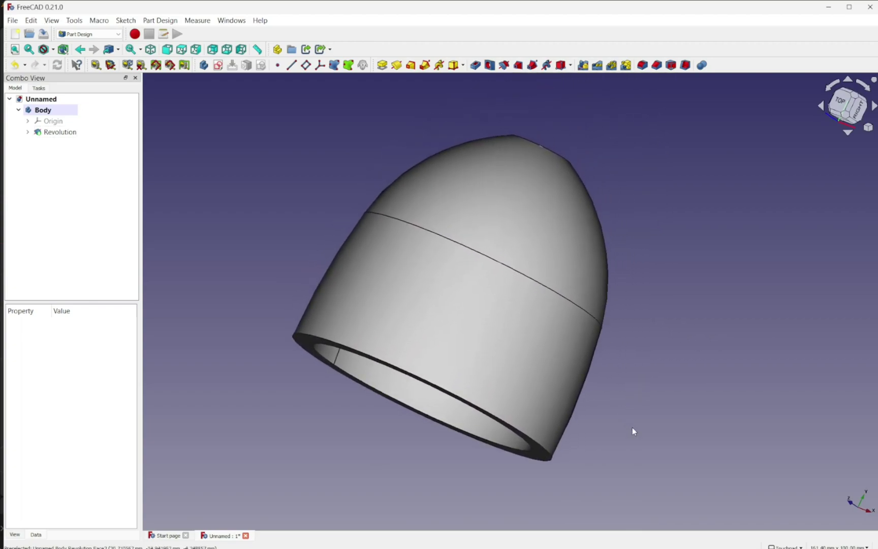